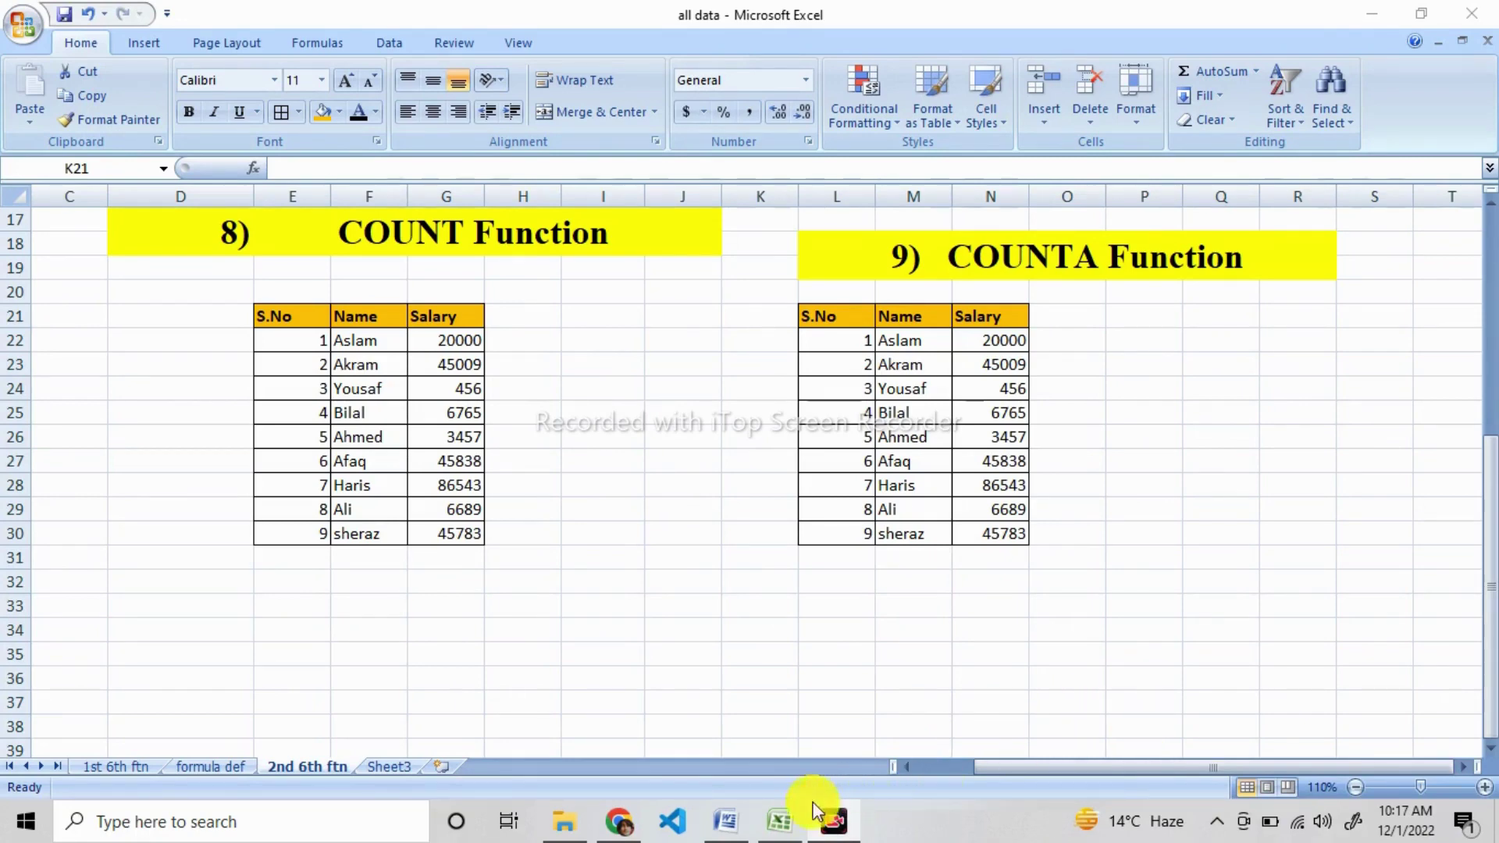
In the Word notes, highlight the COUNT syntax and the example values A1=2 and A3=66
{"action": "left_click", "coordinate": [724, 827]}
{"action": "left_click", "coordinate": [612, 519]}
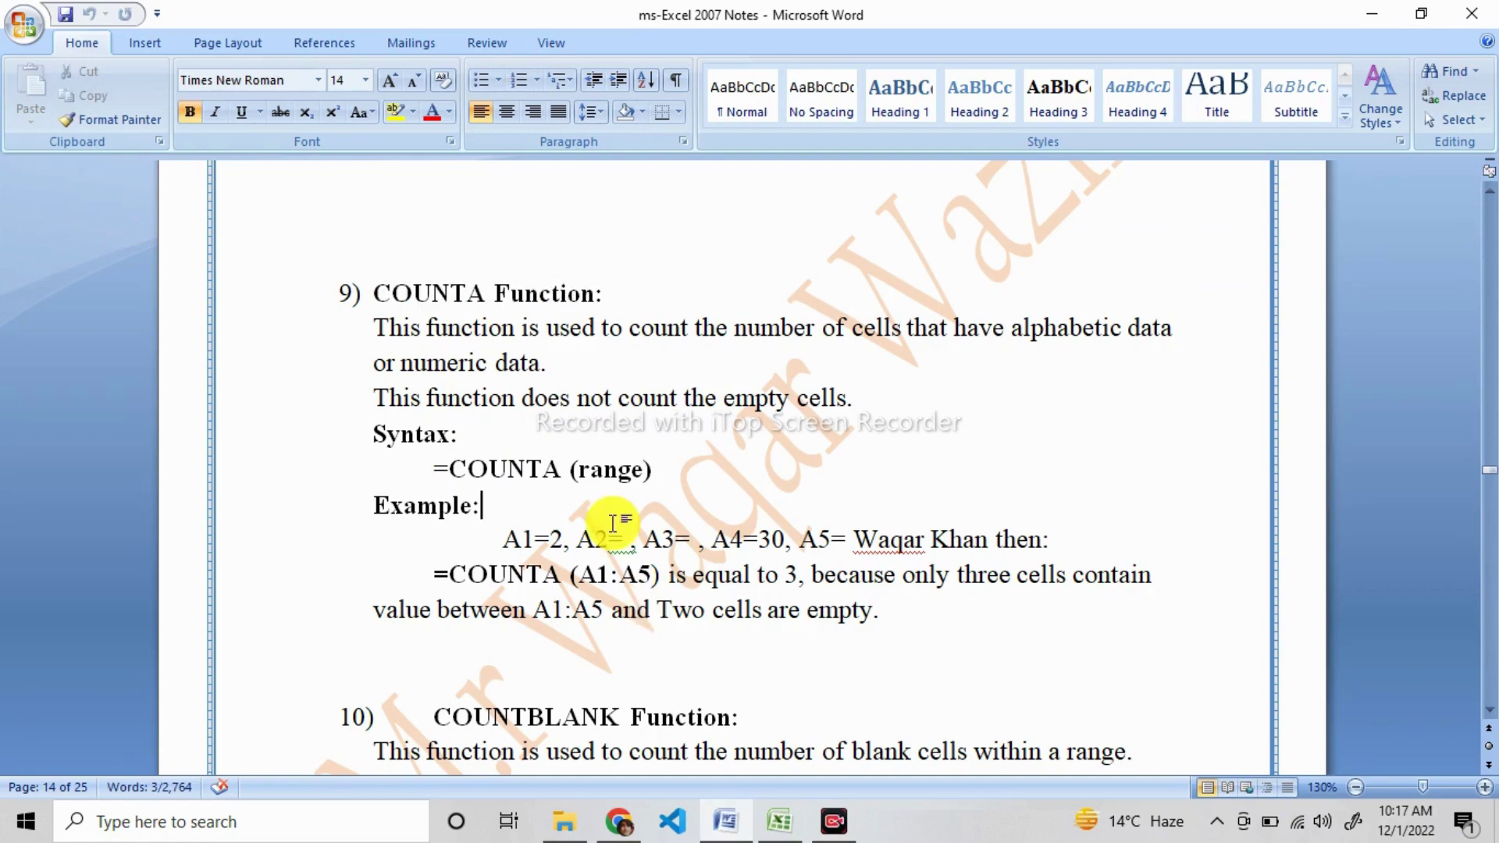
{"action": "scroll", "coordinate": [602, 418], "scroll_direction": "up", "scroll_amount": 3}
{"action": "scroll", "coordinate": [607, 421], "scroll_direction": "up", "scroll_amount": 2}
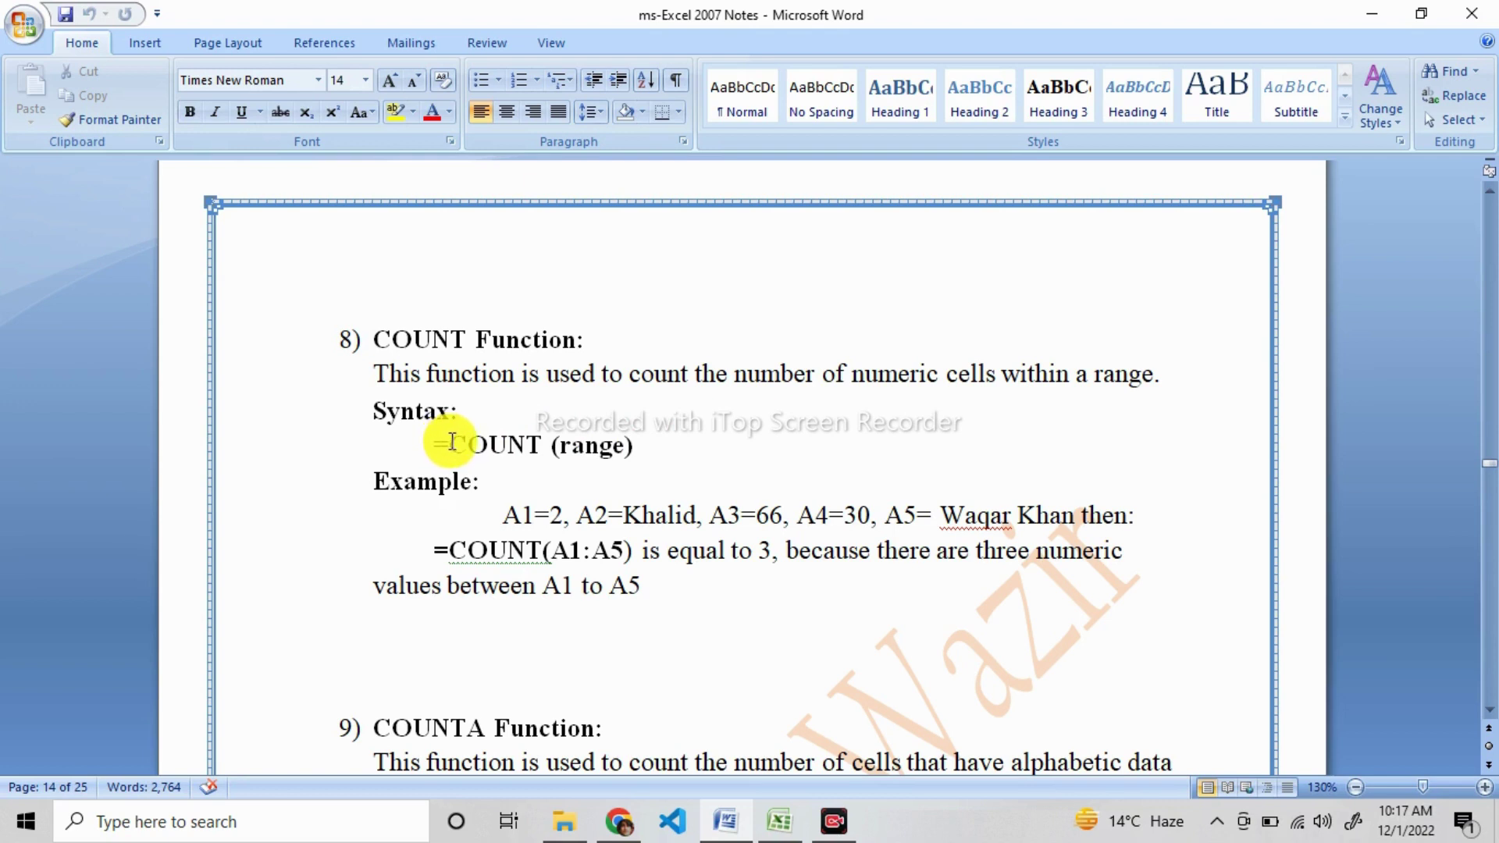
{"action": "left_click_drag", "start_coordinate": [449, 444], "coordinate": [543, 457]}
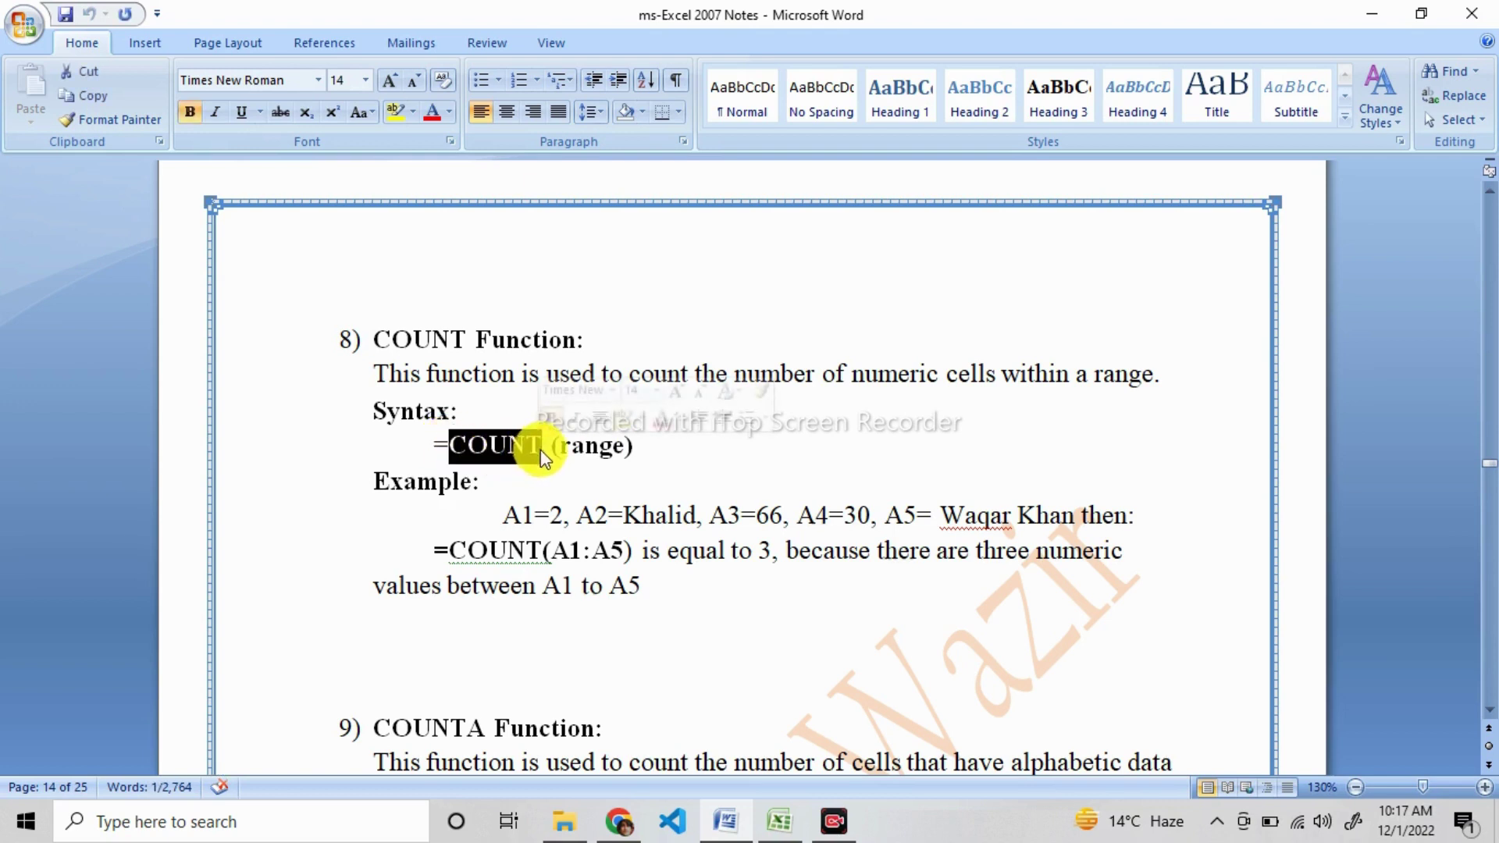
{"action": "left_click", "coordinate": [577, 458]}
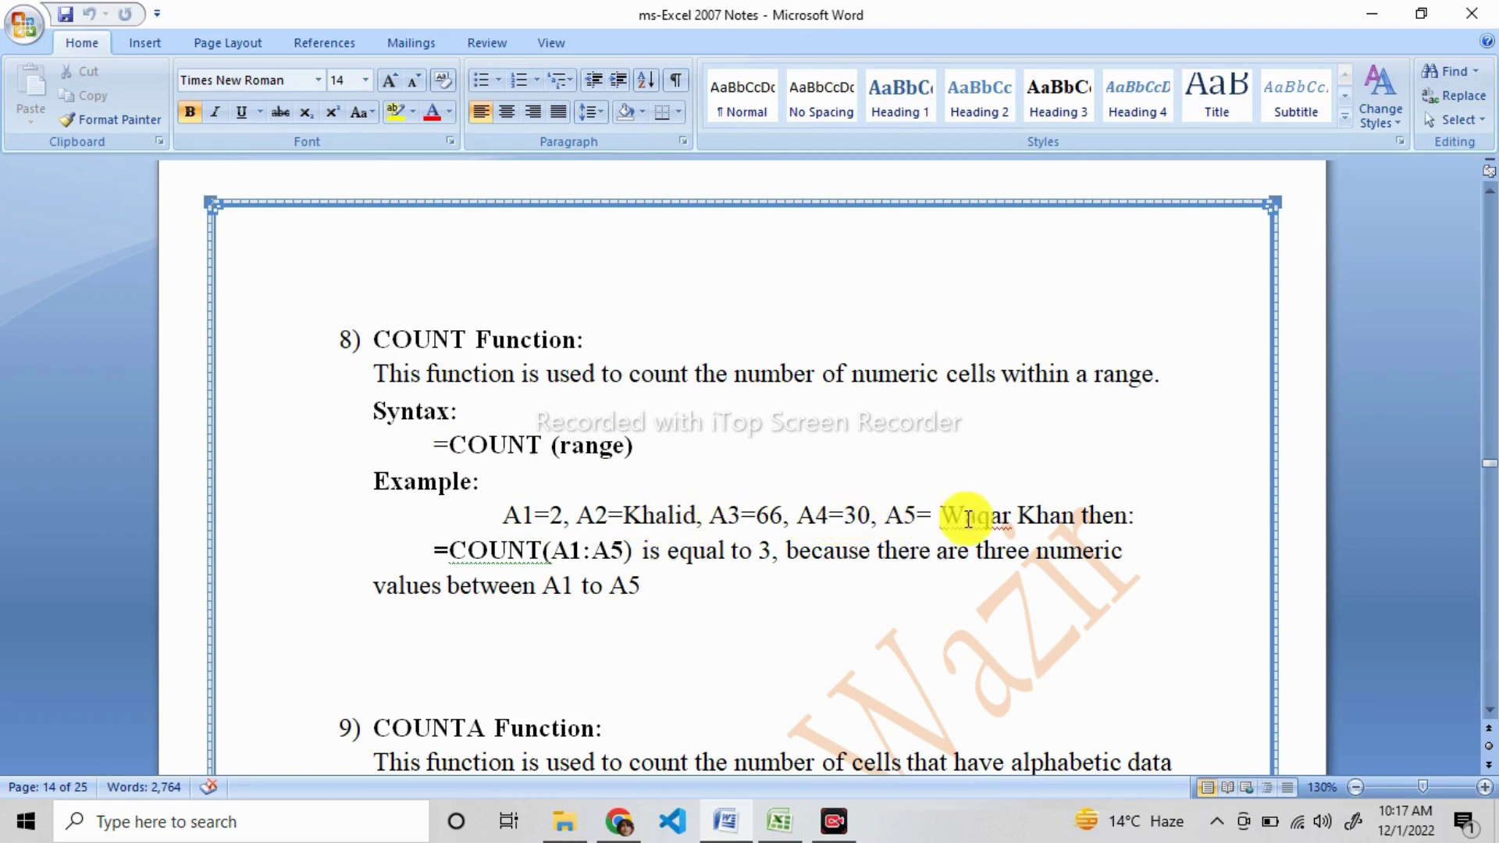
{"action": "left_click_drag", "start_coordinate": [1134, 518], "coordinate": [502, 524]}
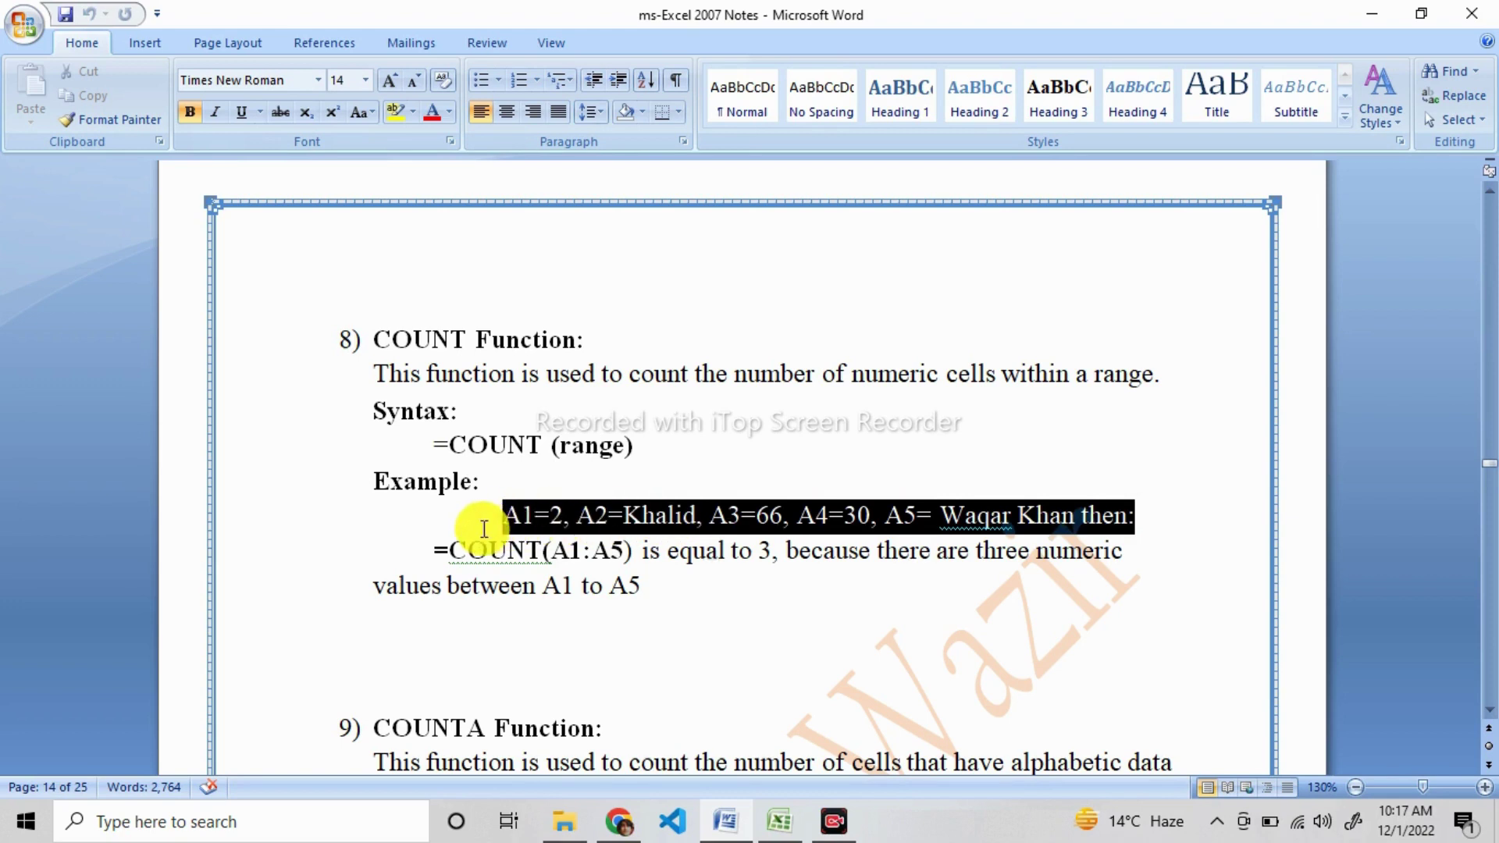
{"action": "left_click", "coordinate": [669, 570]}
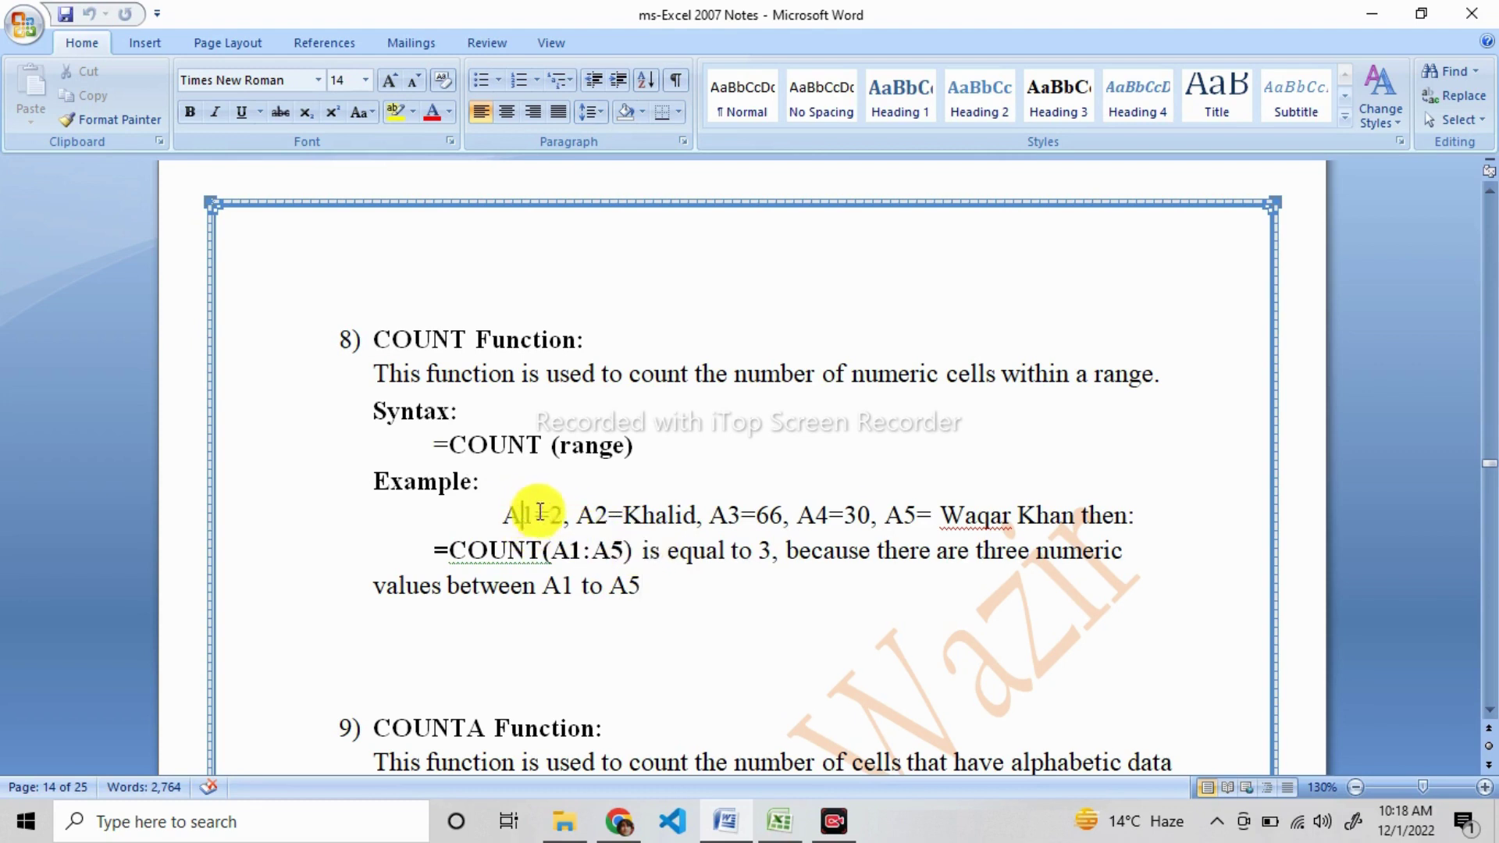
{"action": "left_click_drag", "start_coordinate": [504, 516], "coordinate": [551, 515]}
{"action": "left_click_drag", "start_coordinate": [709, 515], "coordinate": [869, 515]}
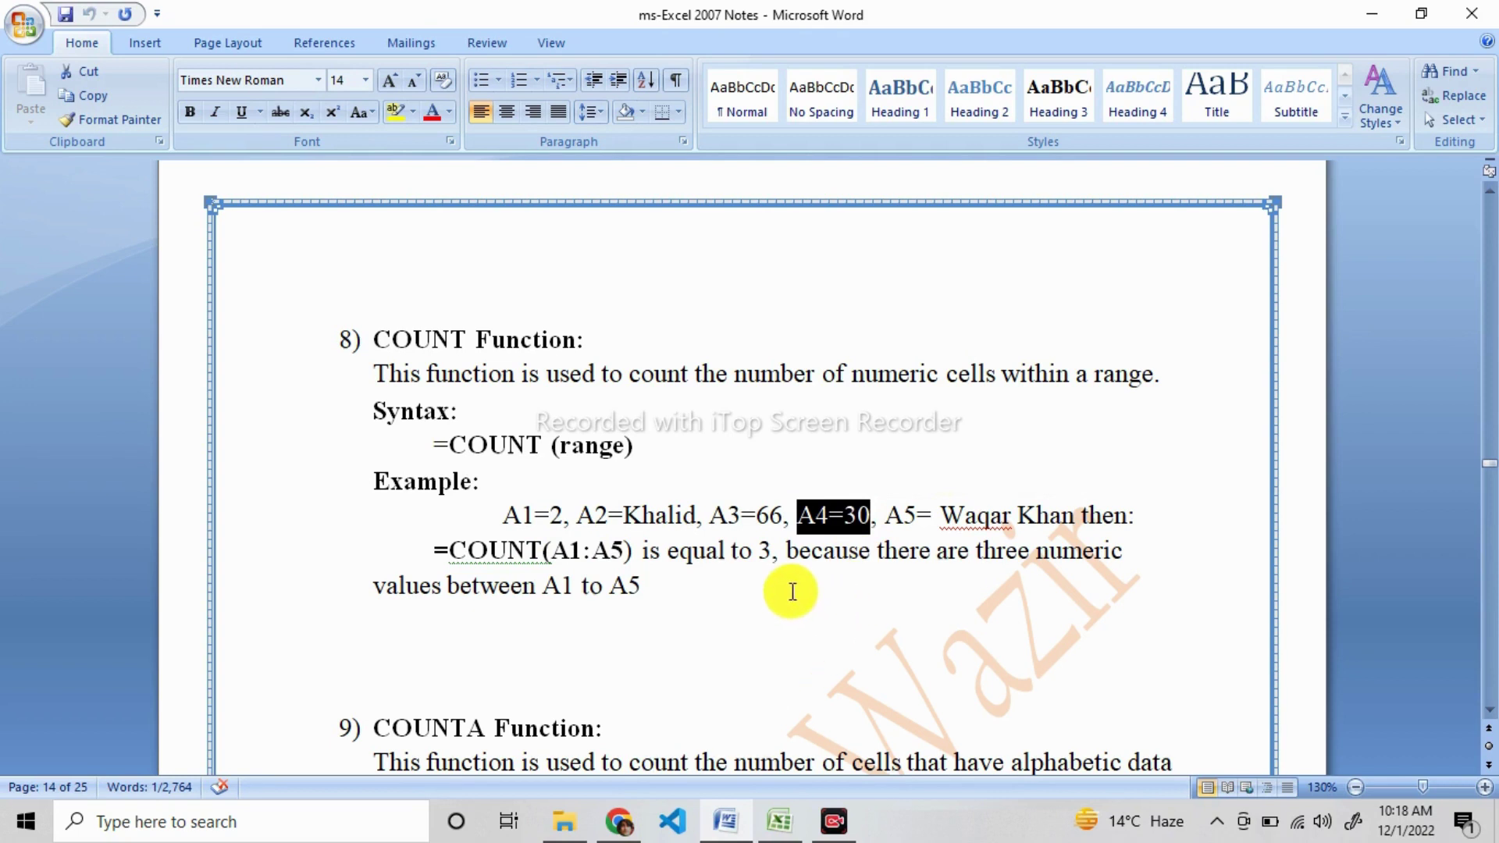
{"action": "left_click", "coordinate": [784, 588]}
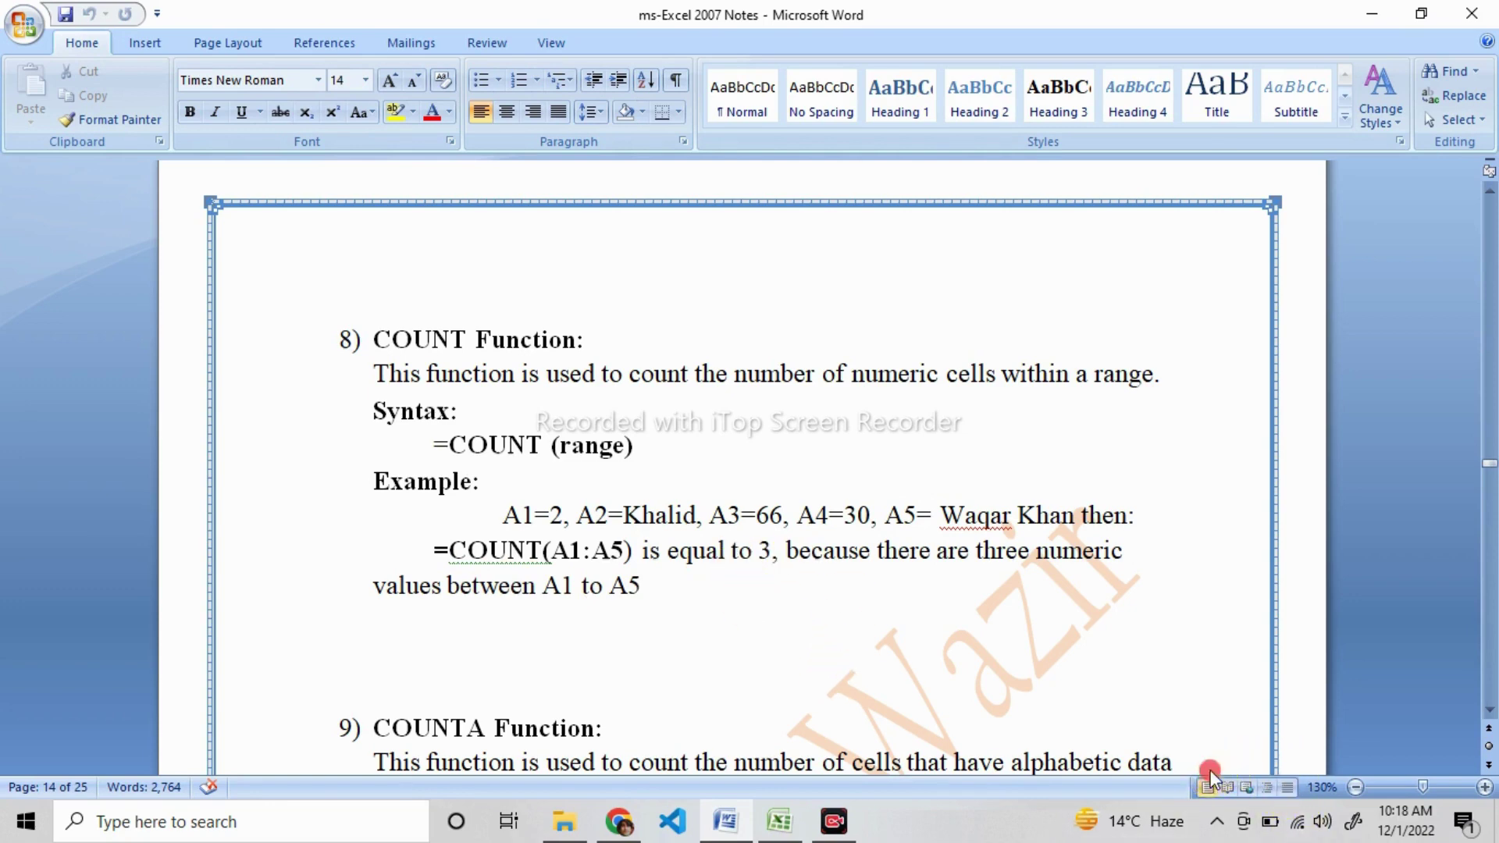
In Excel, empty the S.No column E21:E30 of the COUNT table, past the merged-cell warning
{"action": "key", "text": "alt+Tab"}
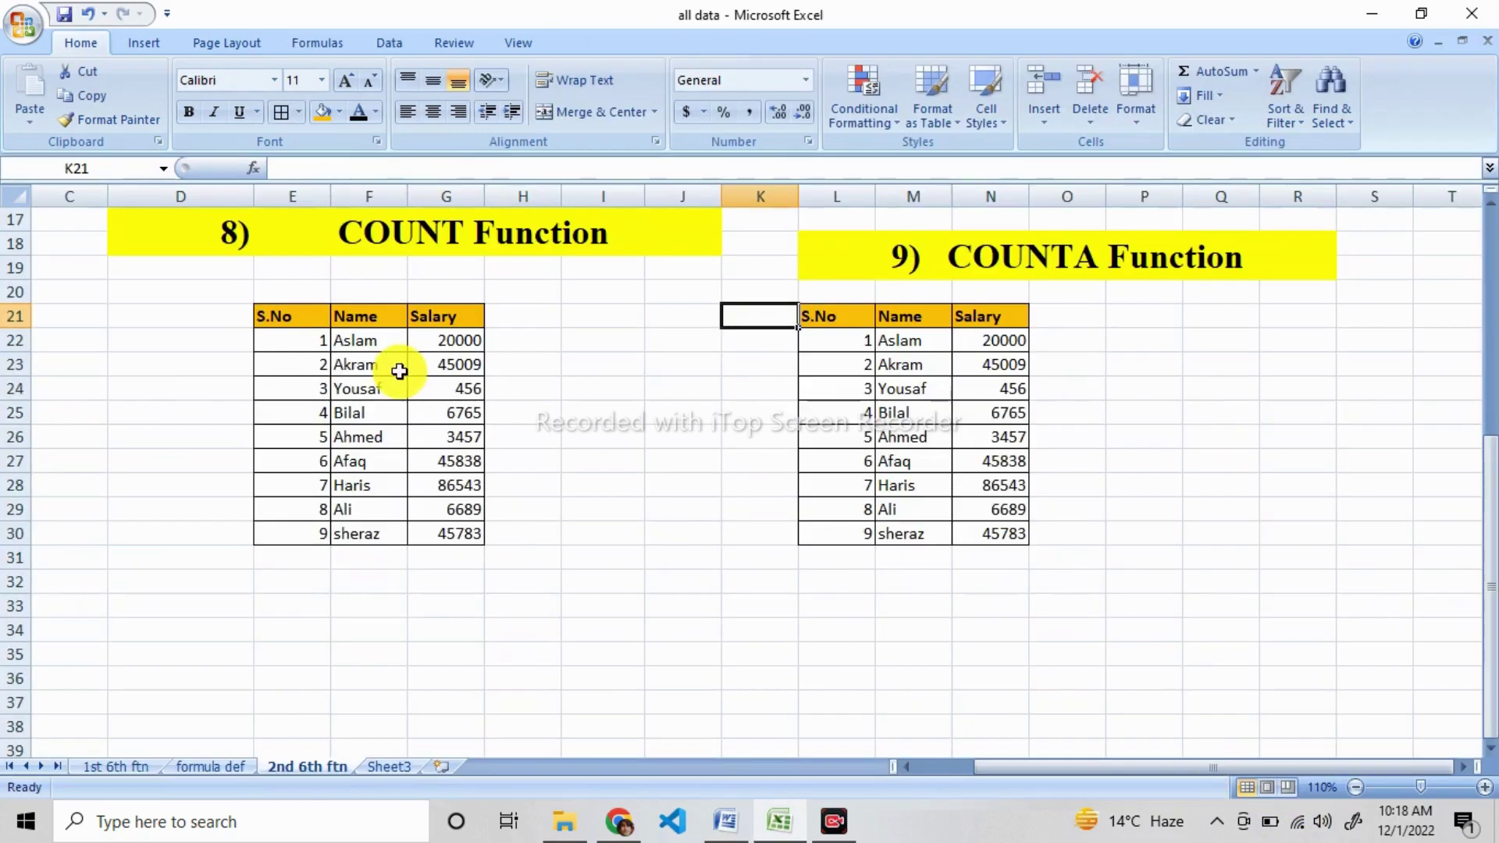
{"action": "left_click", "coordinate": [309, 317]}
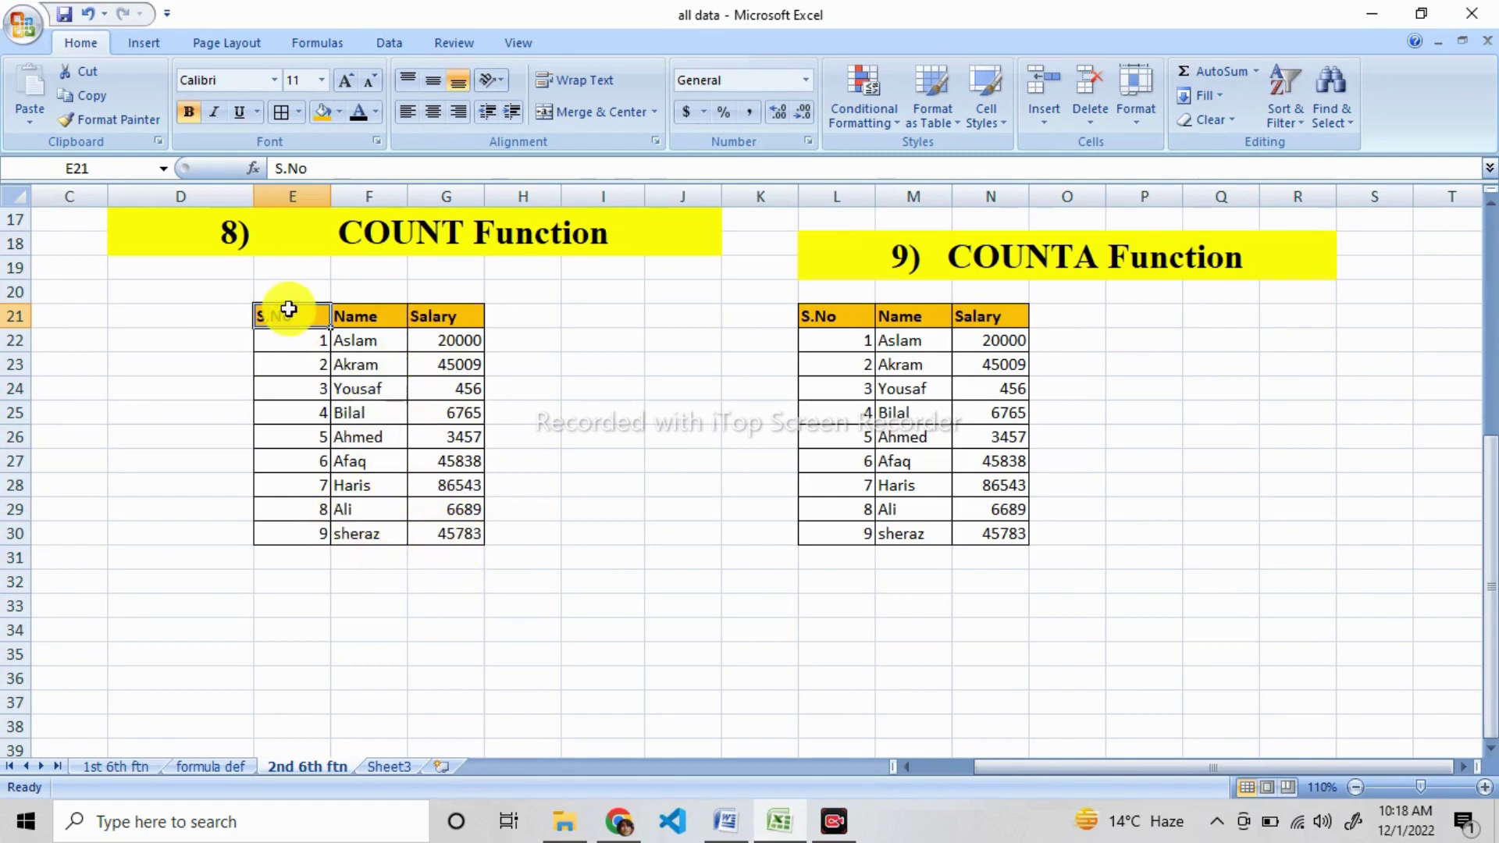
{"action": "left_click", "coordinate": [304, 196]}
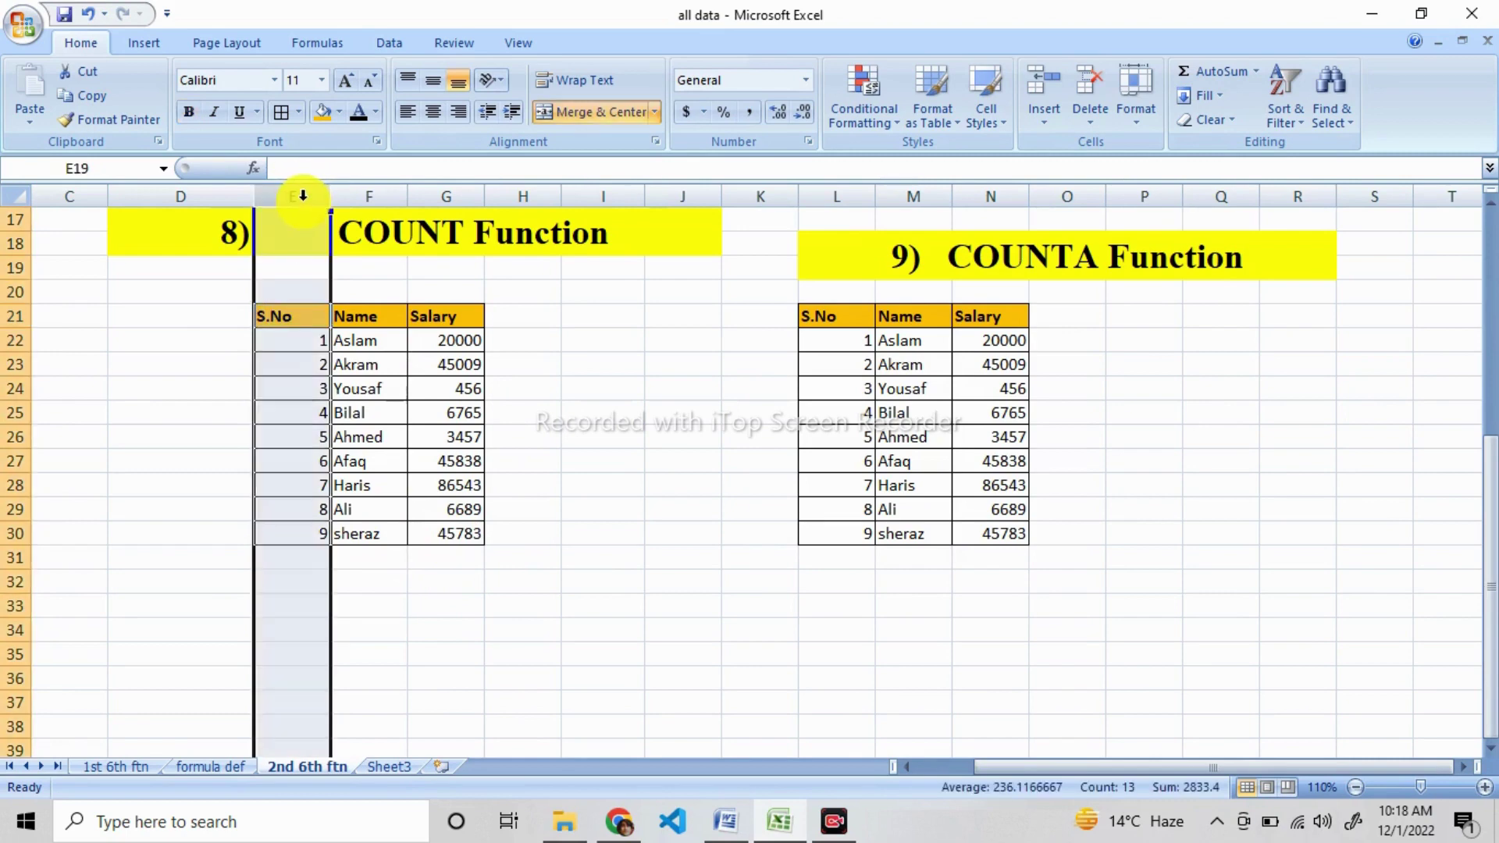
{"action": "key", "text": "Delete"}
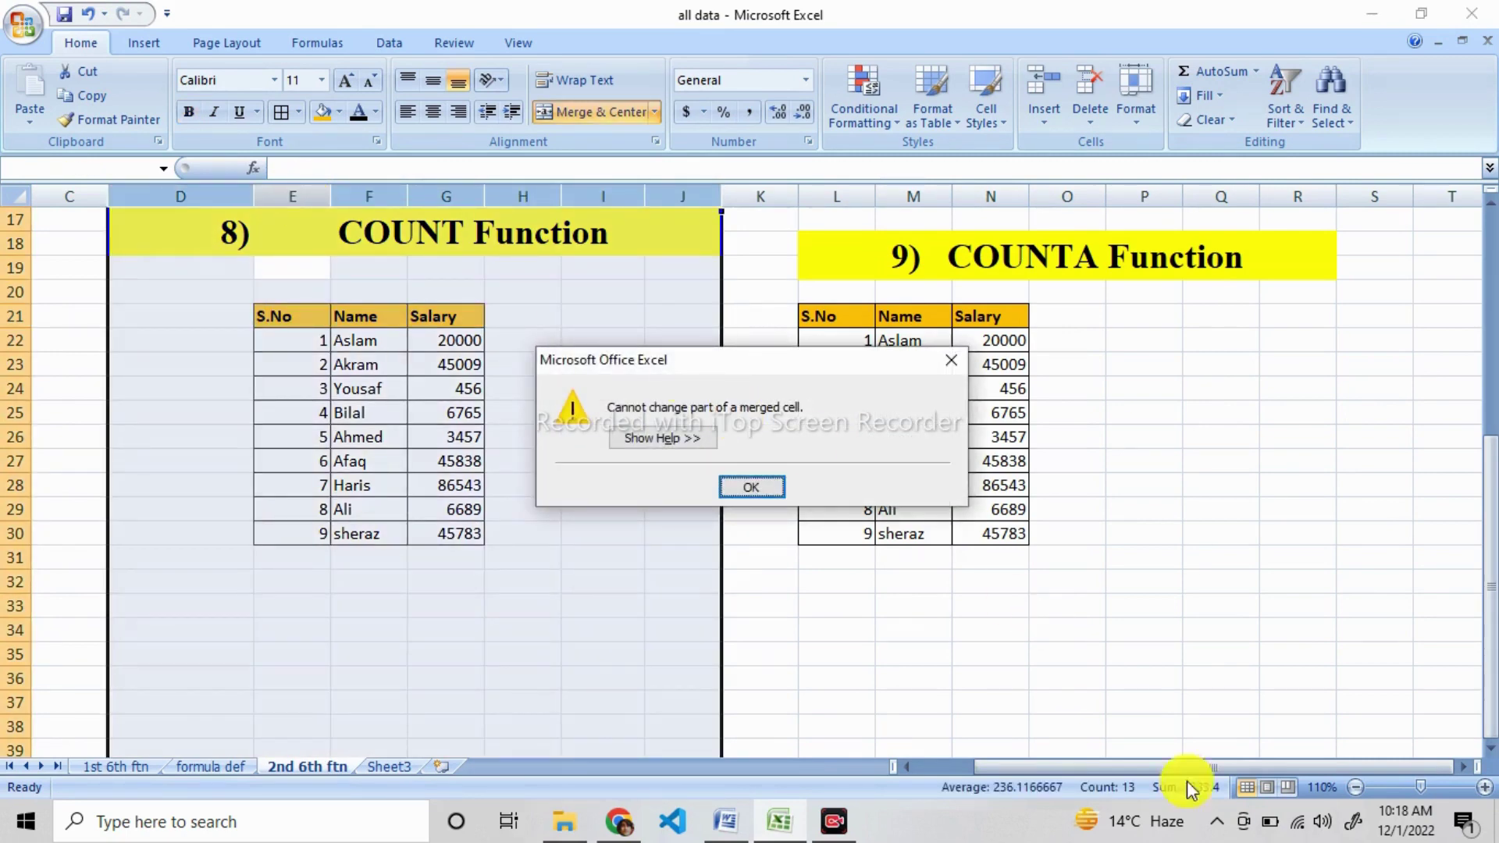
{"action": "key", "text": "Return"}
{"action": "key", "text": "Delete"}
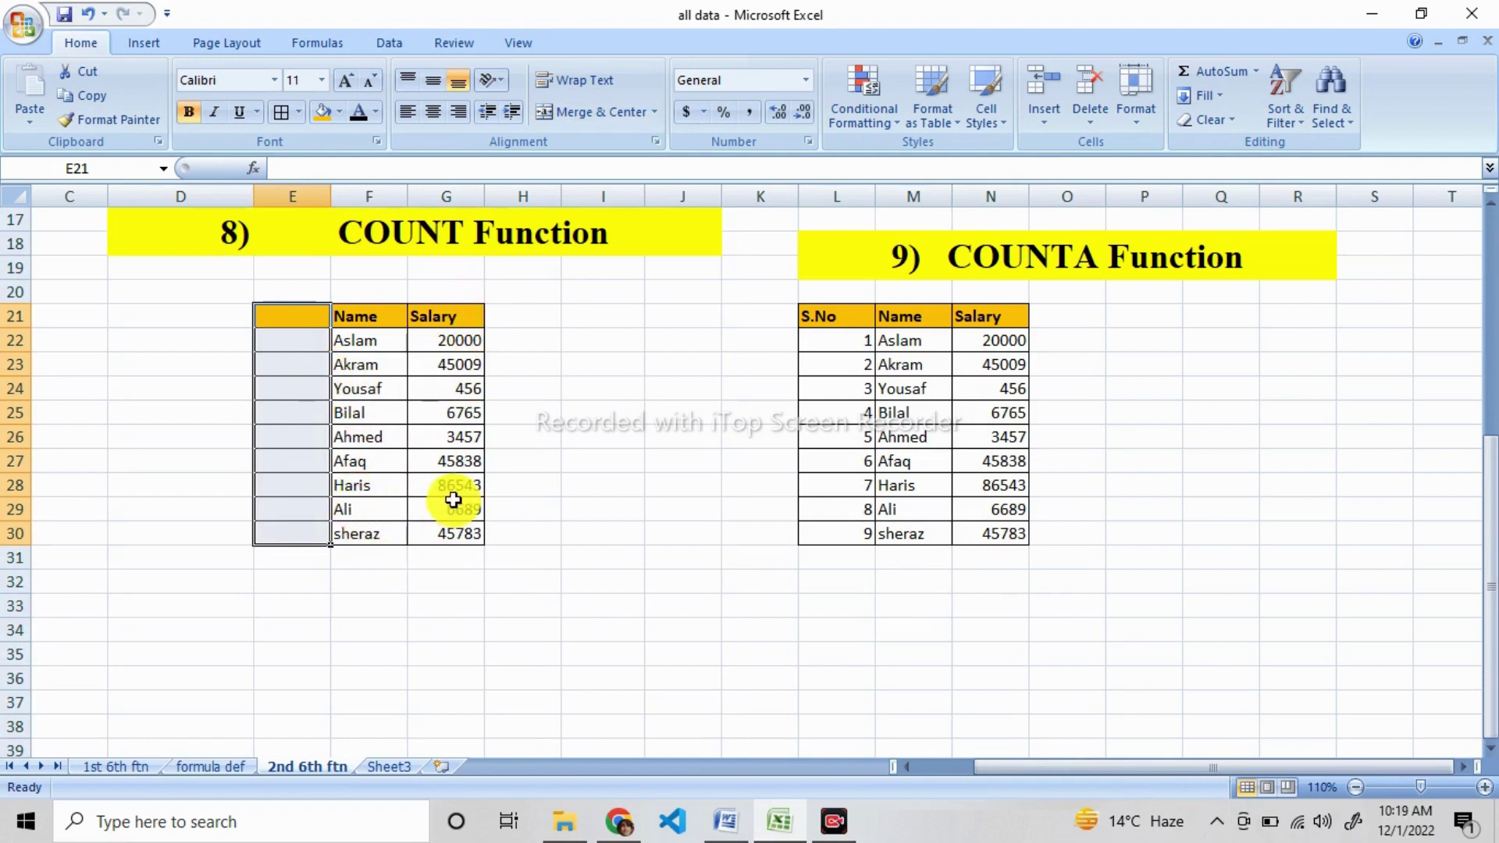
Enter =COUNT(G22:G30) in G32 to count the salaries, giving 9
{"action": "left_click", "coordinate": [430, 584]}
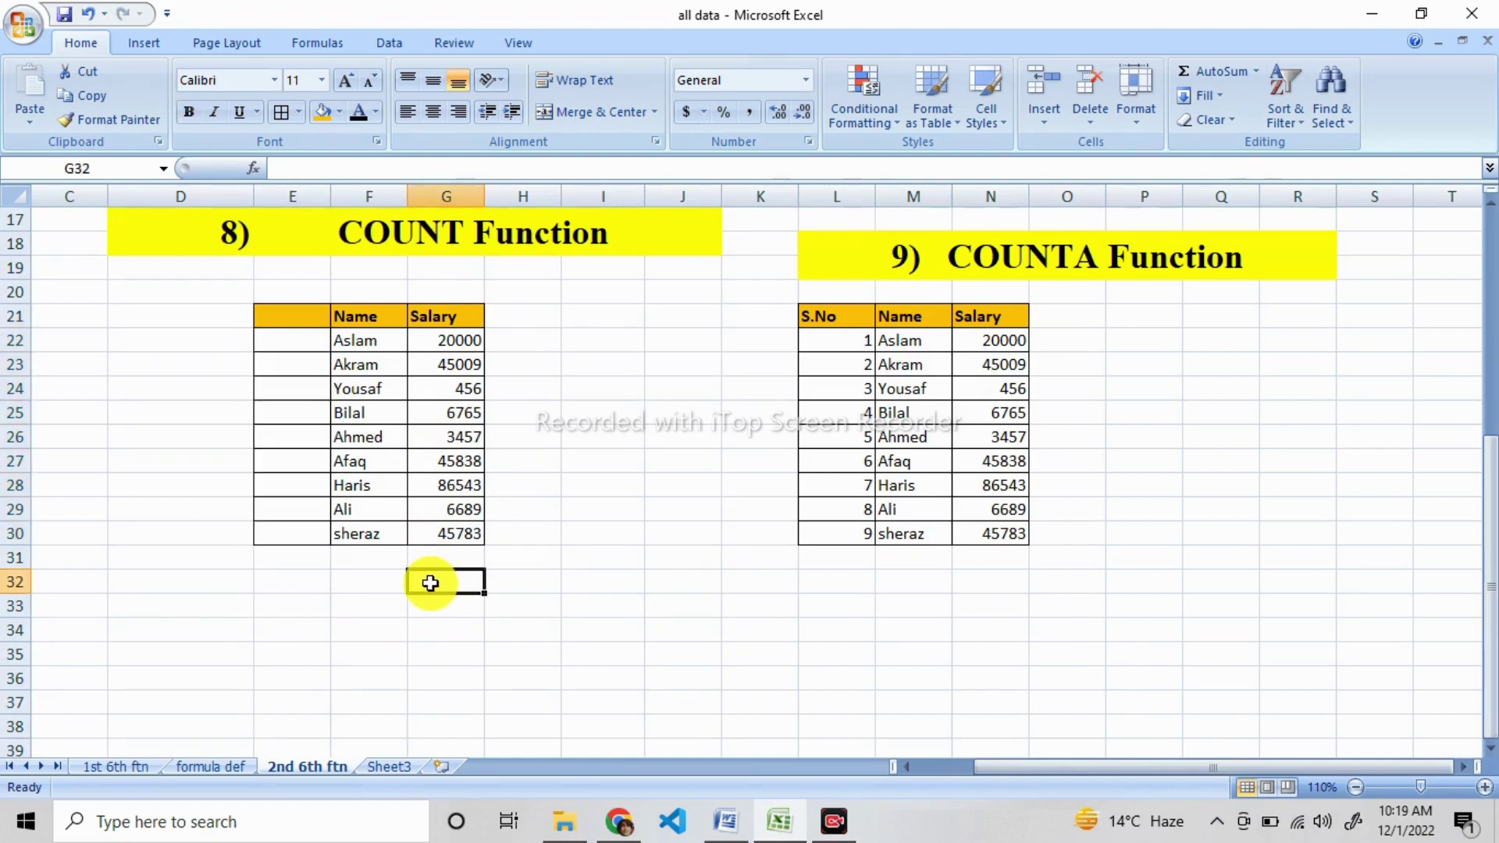
{"action": "type", "text": "="}
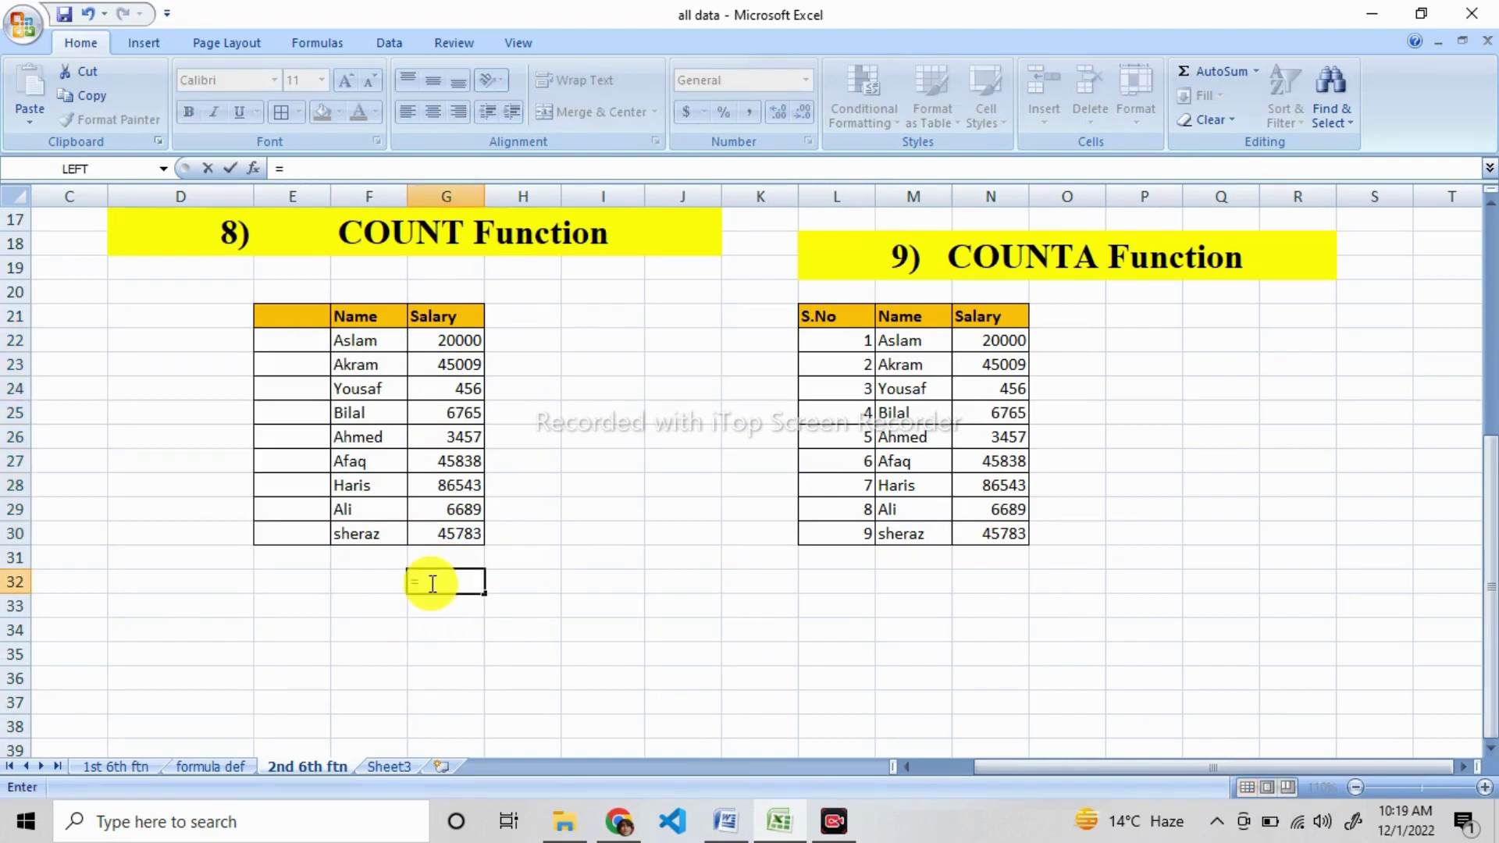
{"action": "type", "text": "con"}
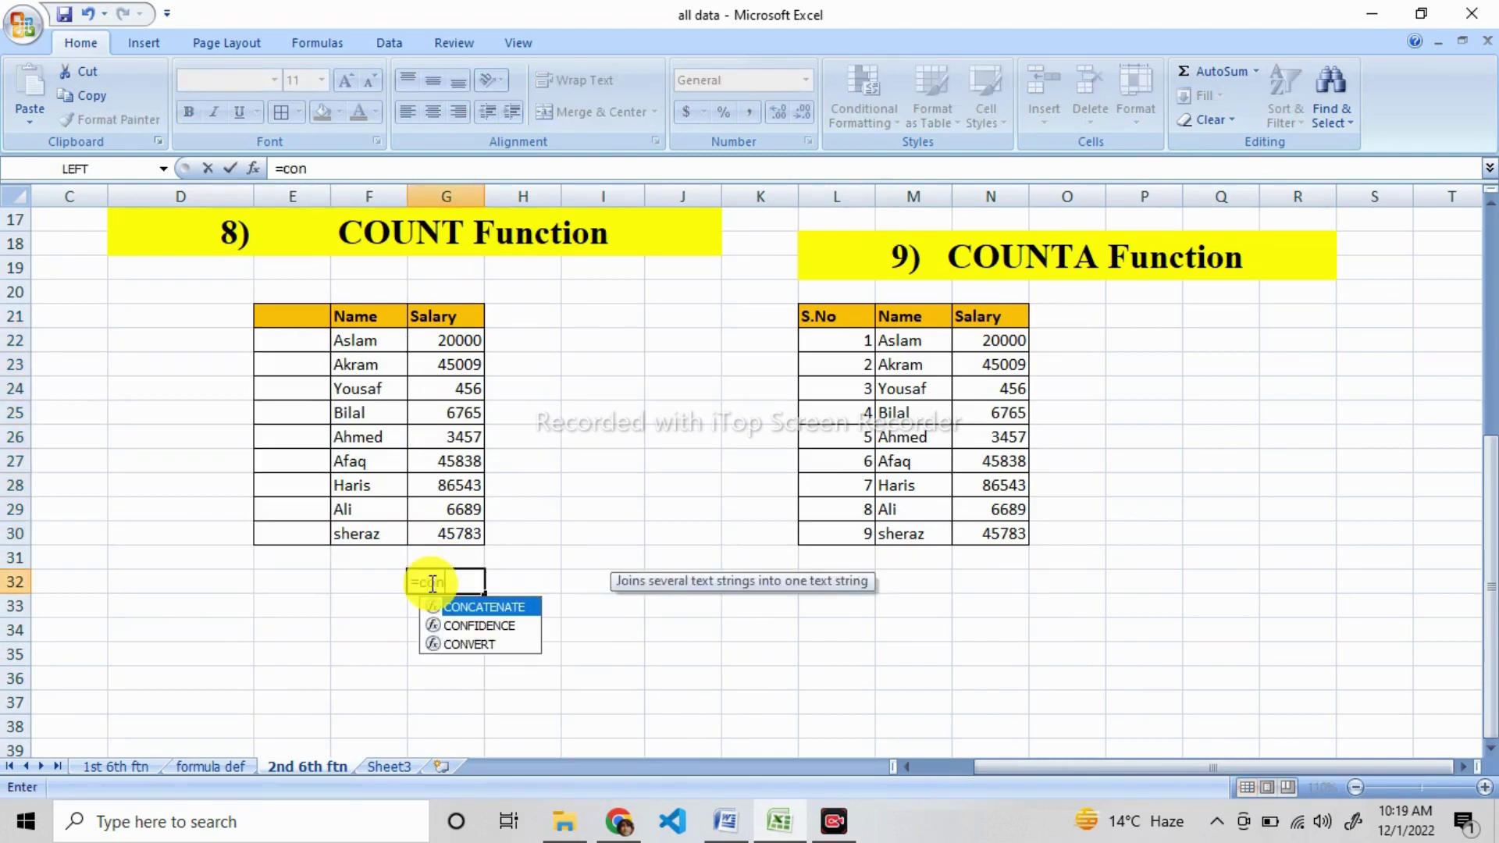
{"action": "key", "text": "BackSpace"}
{"action": "type", "text": "un"}
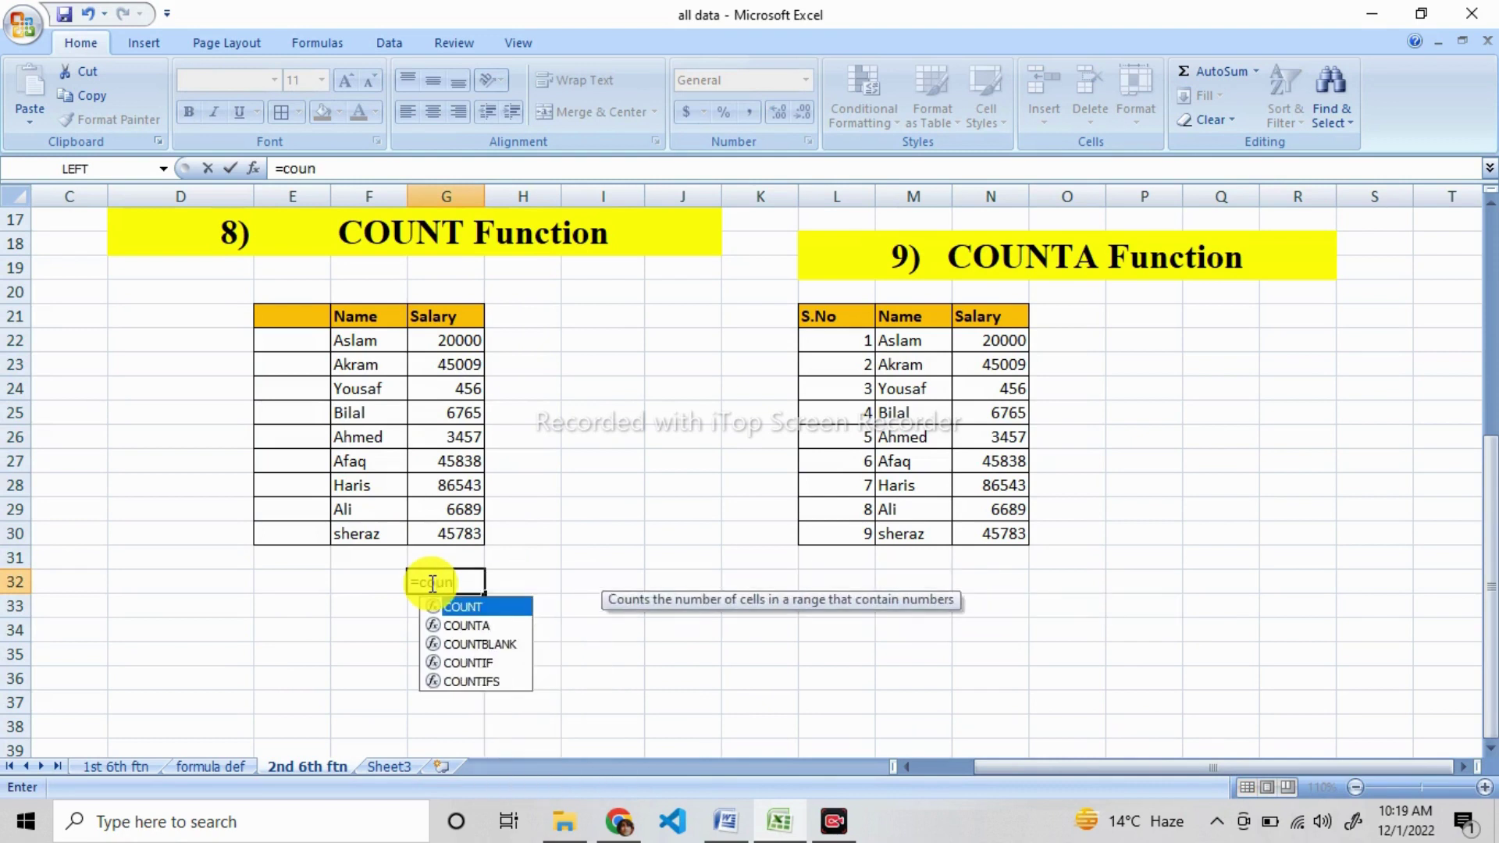
{"action": "key", "text": "Tab"}
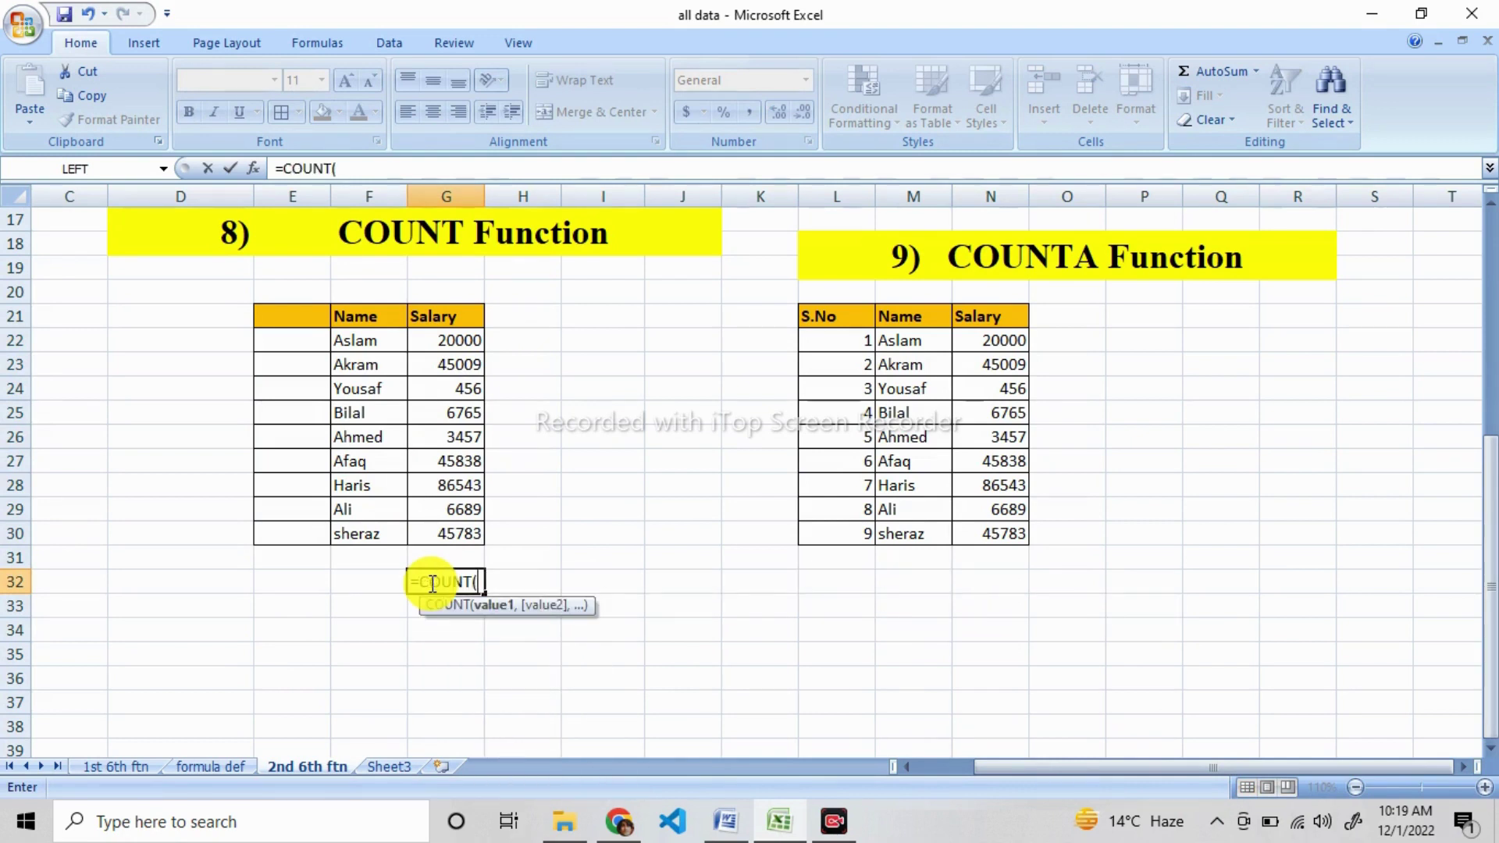
{"action": "left_click_drag", "start_coordinate": [451, 336], "coordinate": [479, 534]}
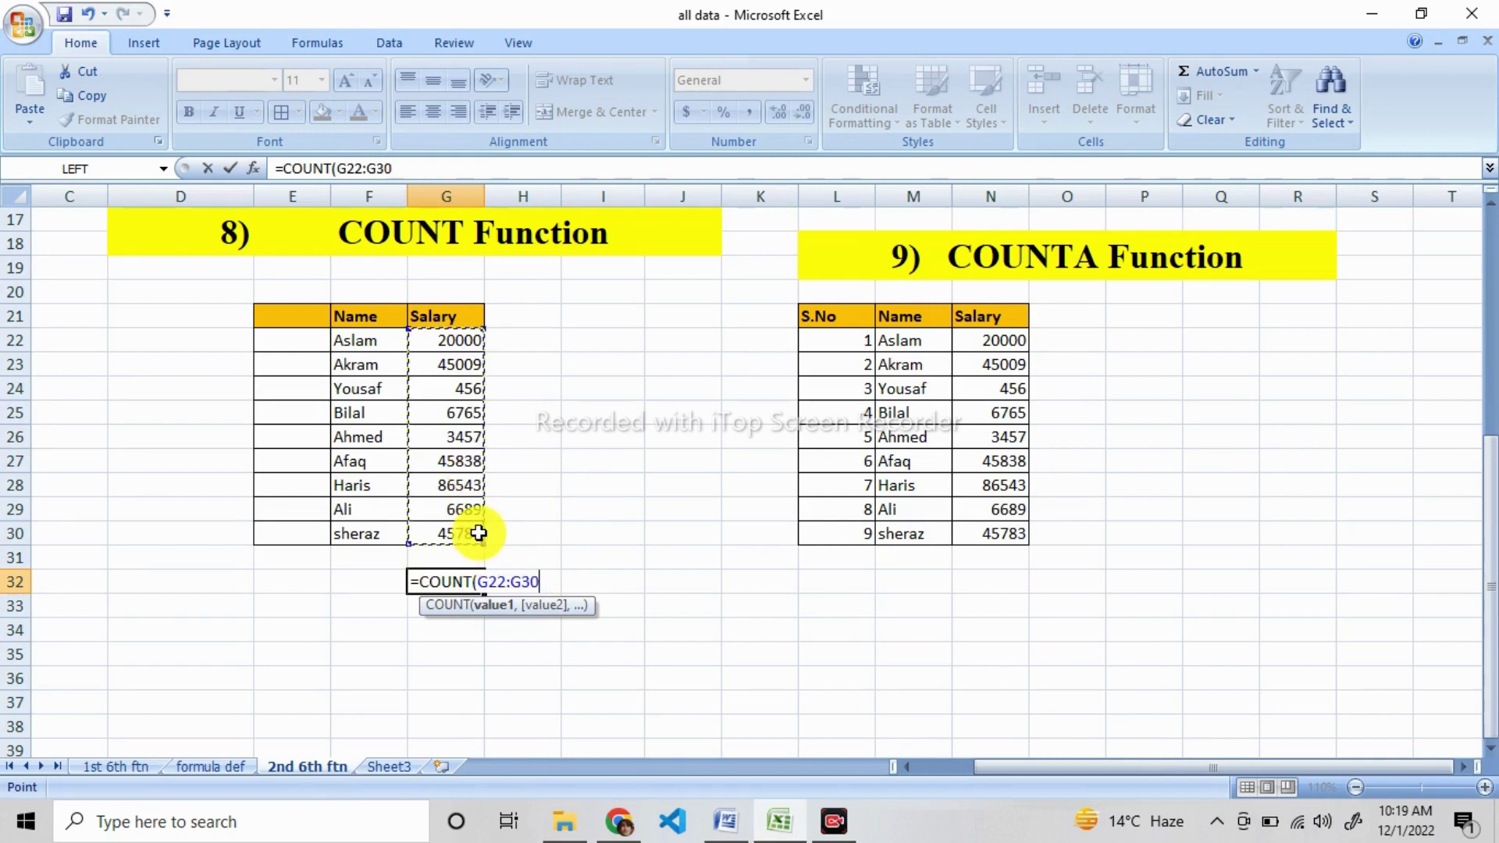
{"action": "type", "text": ")"}
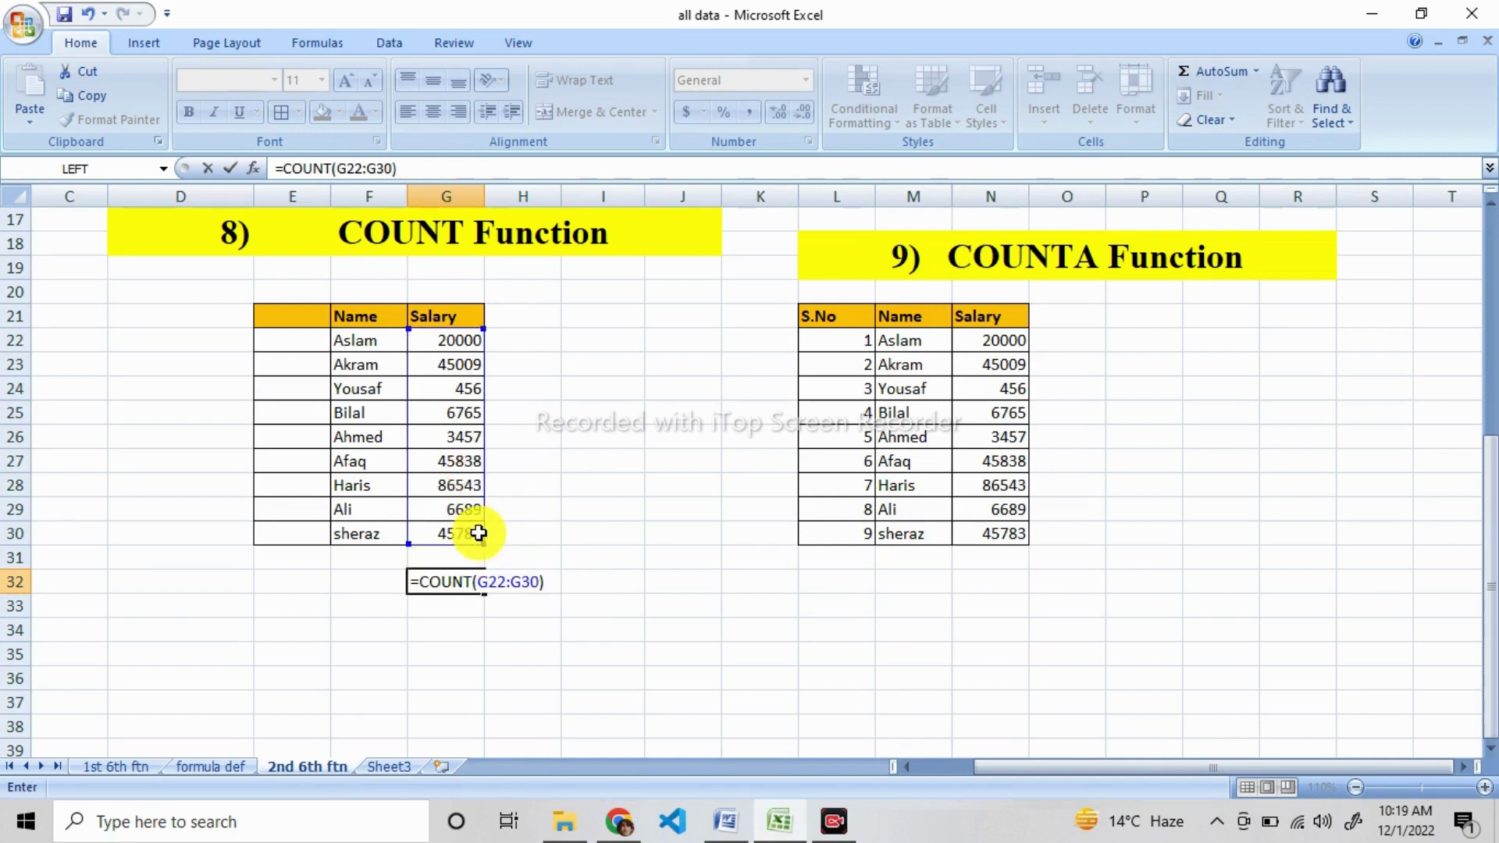
{"action": "key", "text": "Return"}
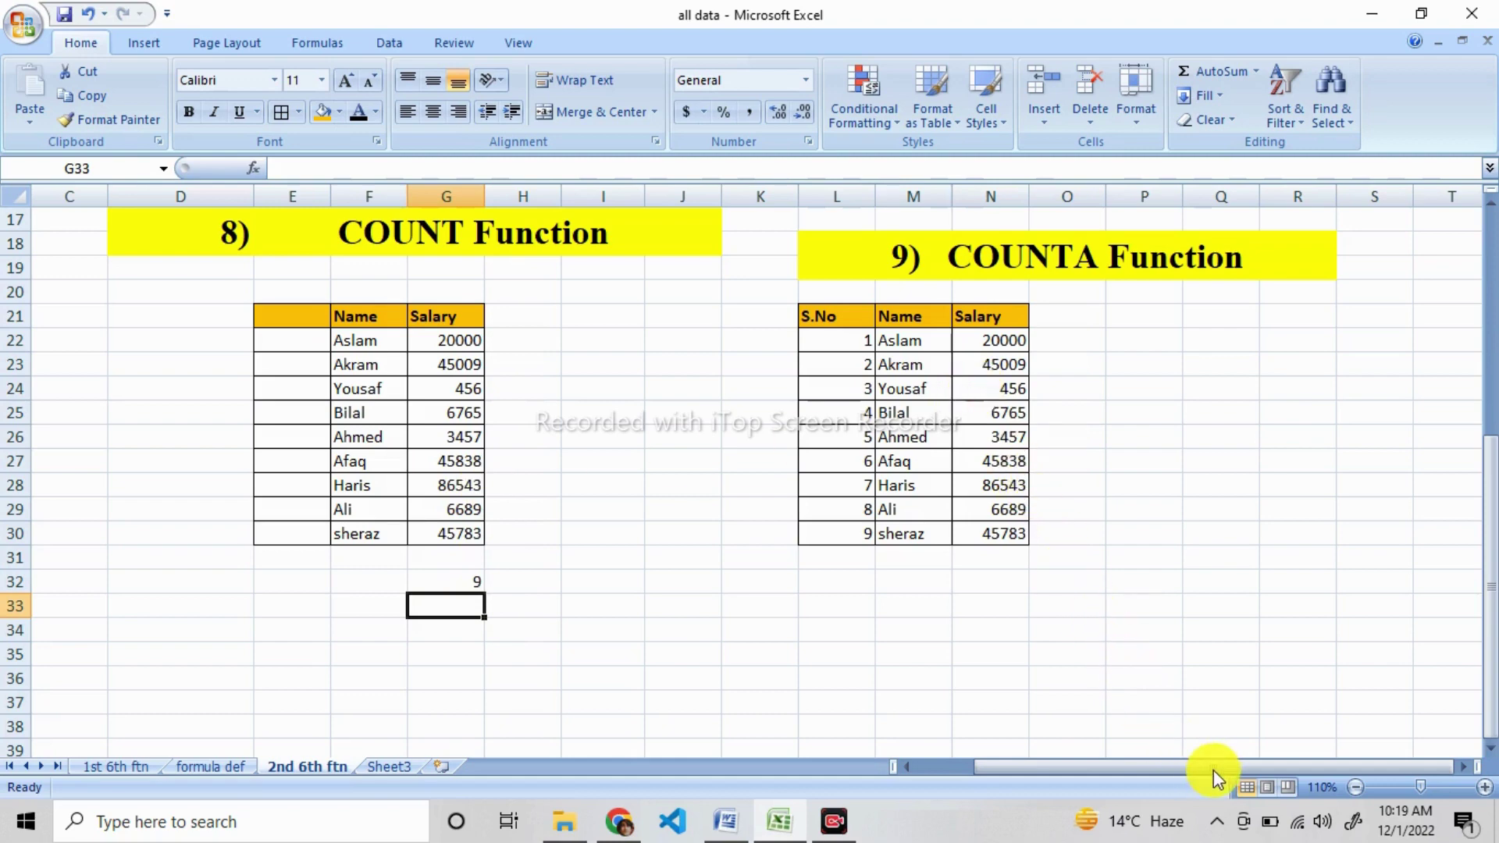
Box the 9) COUNTA Function heading, the empty-cells sentence and =COUNTA (range) in red
{"action": "key", "text": "alt+Tab"}
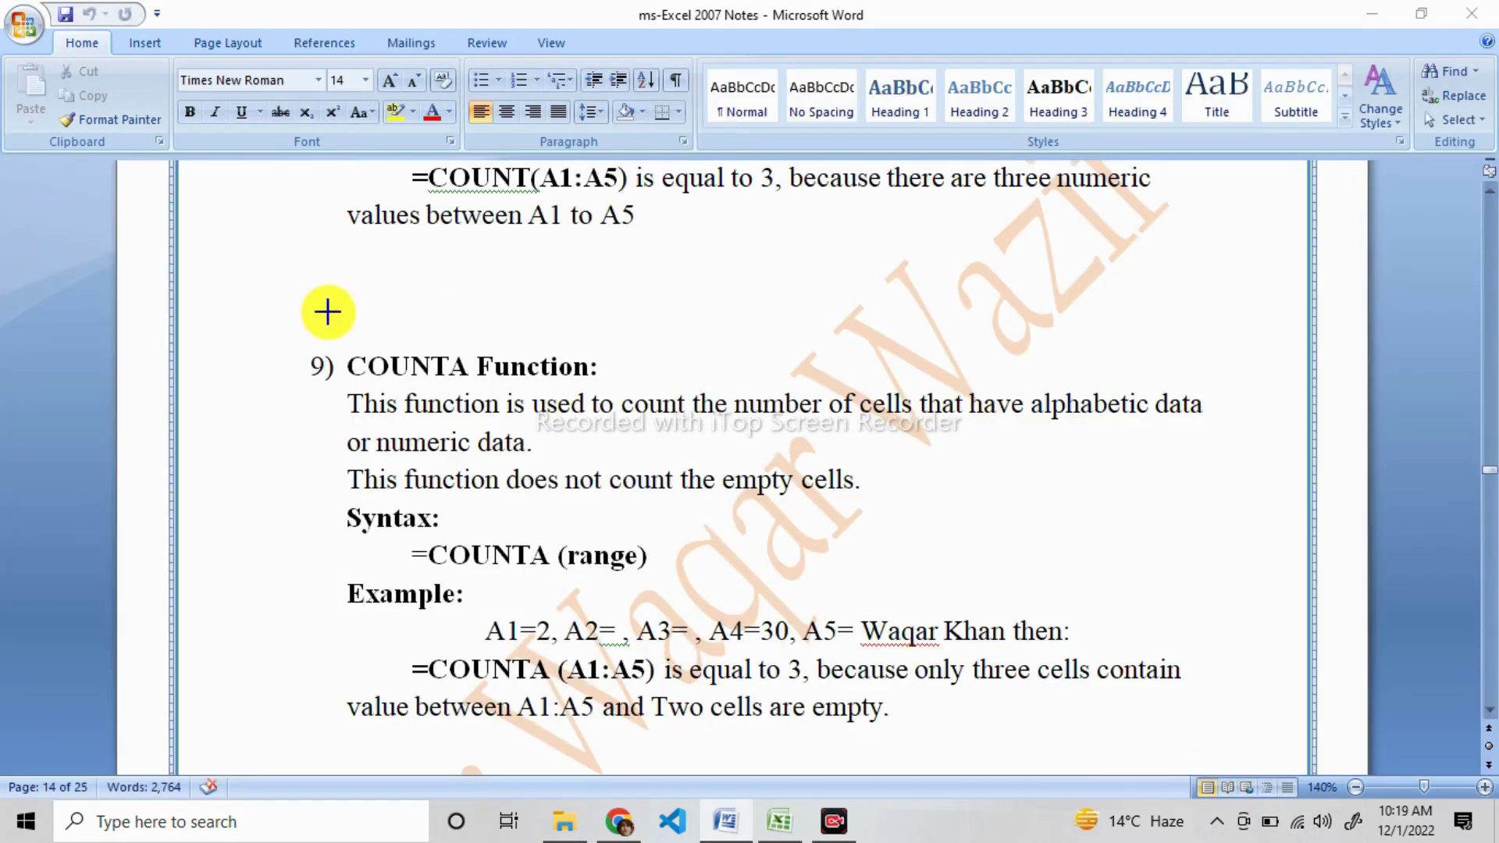
{"action": "left_click_drag", "start_coordinate": [302, 328], "coordinate": [617, 383]}
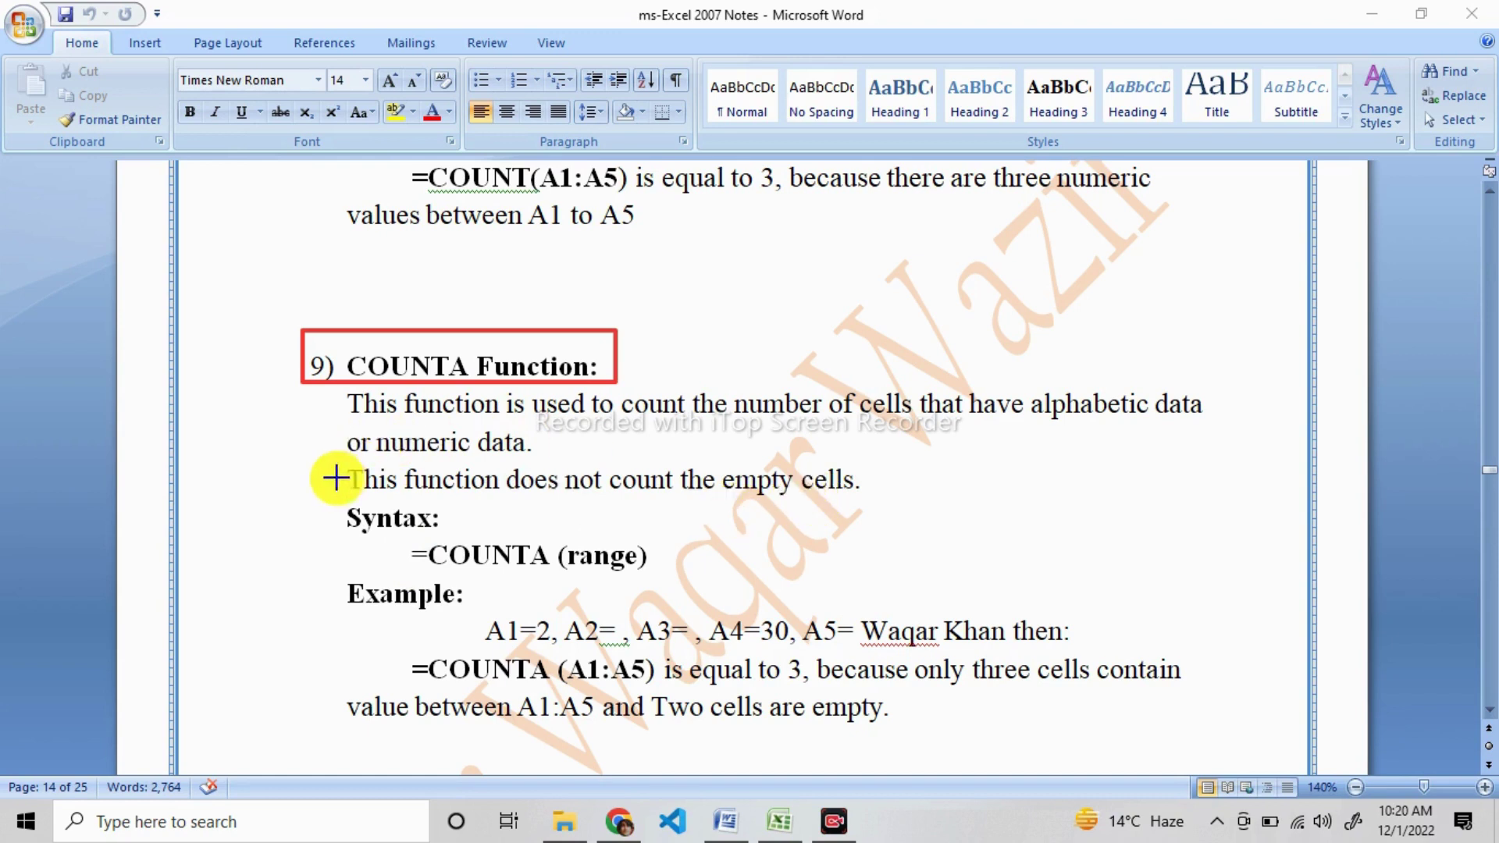
{"action": "mouse_move", "coordinate": [329, 454]}
{"action": "left_mouse_down"}
{"action": "mouse_move", "coordinate": [396, 485]}
{"action": "mouse_move", "coordinate": [870, 502]}
{"action": "left_mouse_up"}
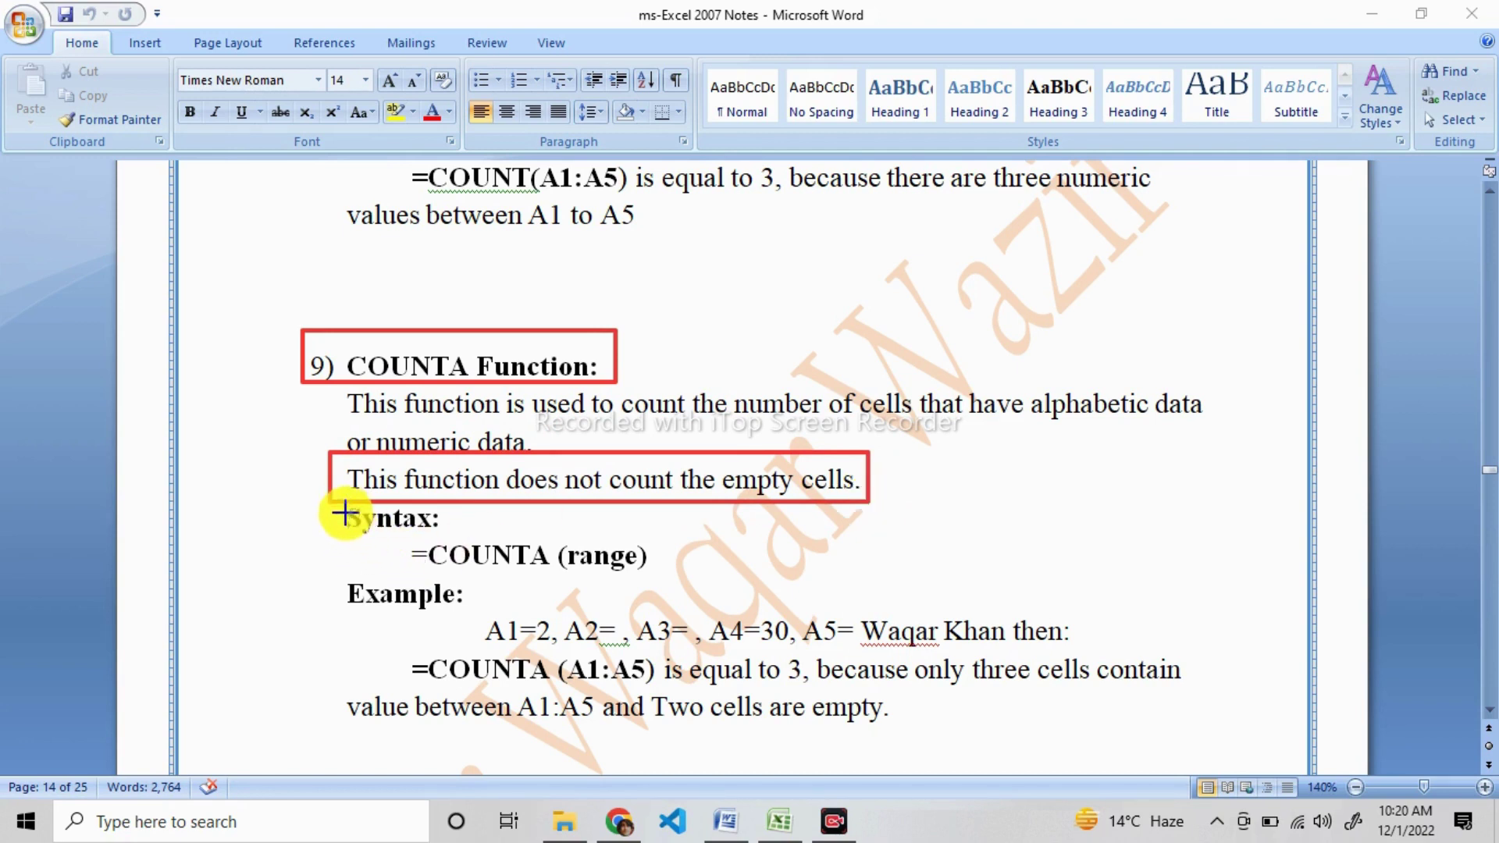
{"action": "left_click_drag", "start_coordinate": [400, 538], "coordinate": [701, 582]}
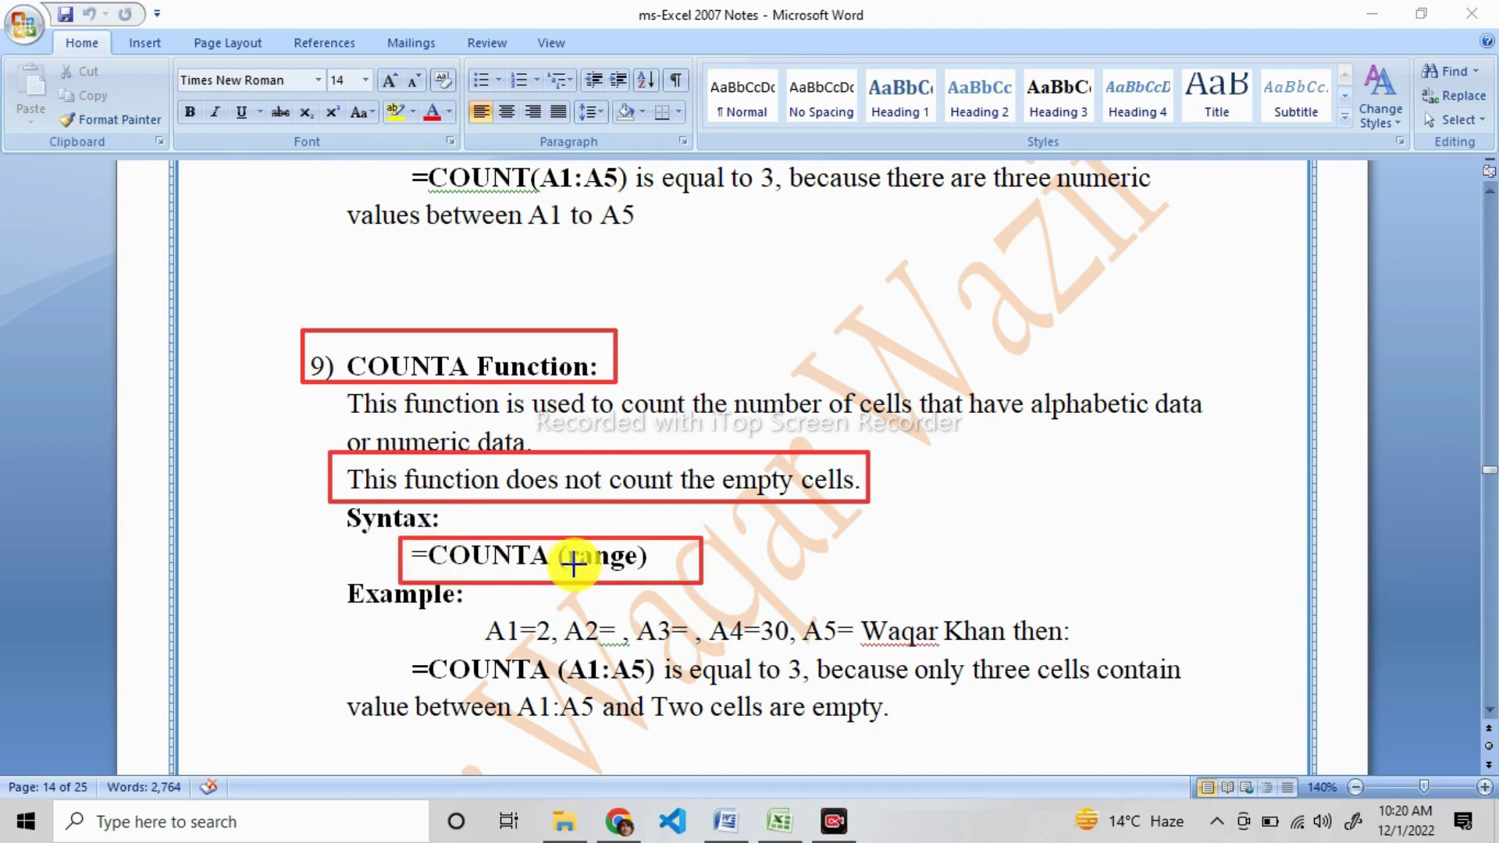
{"action": "left_click", "coordinate": [1206, 774]}
Mark the COUNTA example's A1=2 and the empty A2 and A3 entries in red, then return to Excel
{"action": "scroll", "coordinate": [765, 557], "scroll_direction": "down", "scroll_amount": 1}
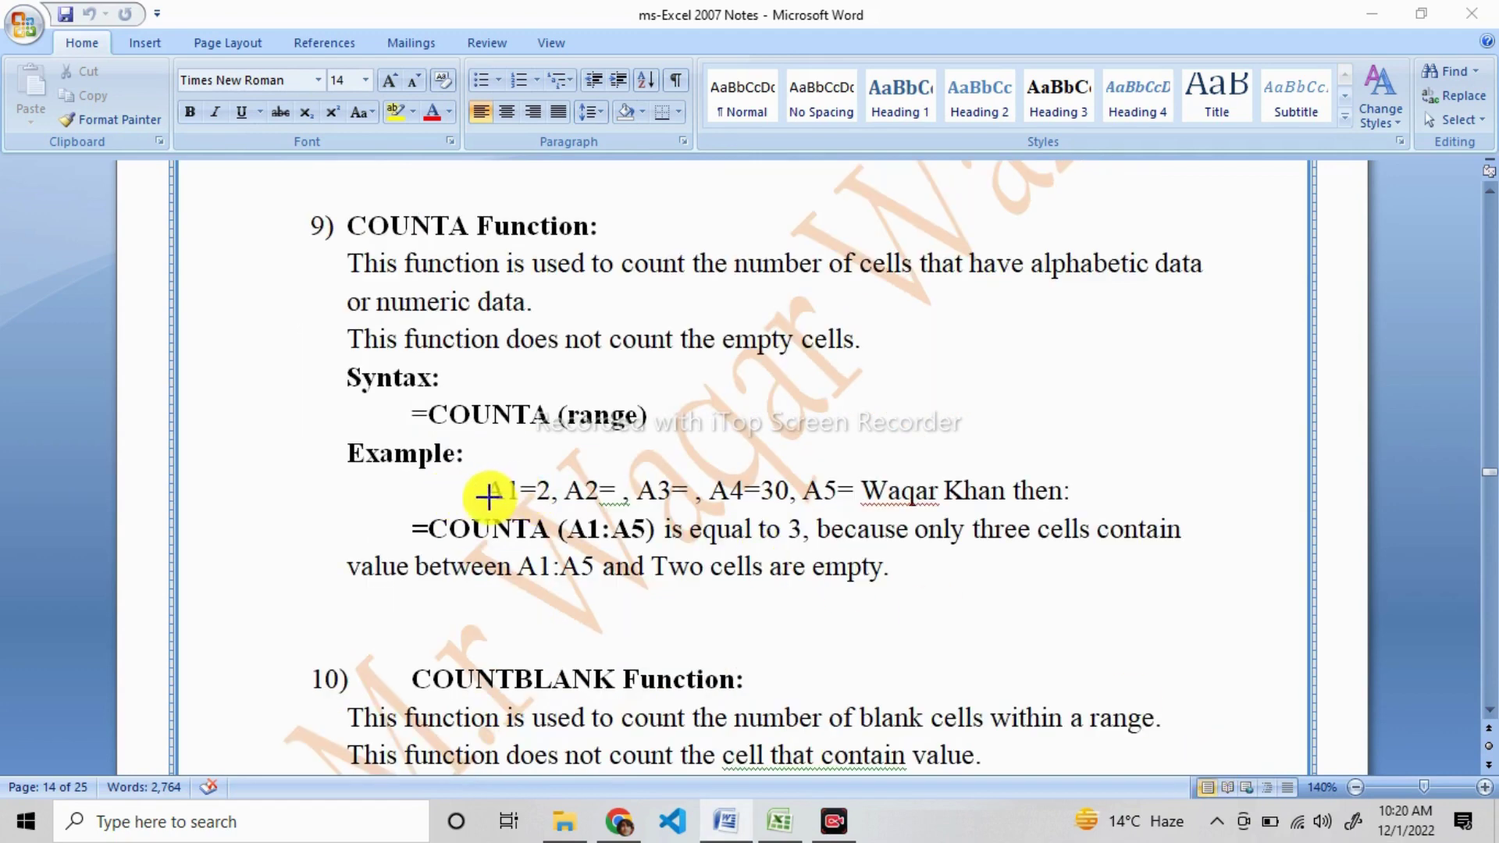
{"action": "left_click_drag", "start_coordinate": [482, 504], "coordinate": [603, 504]}
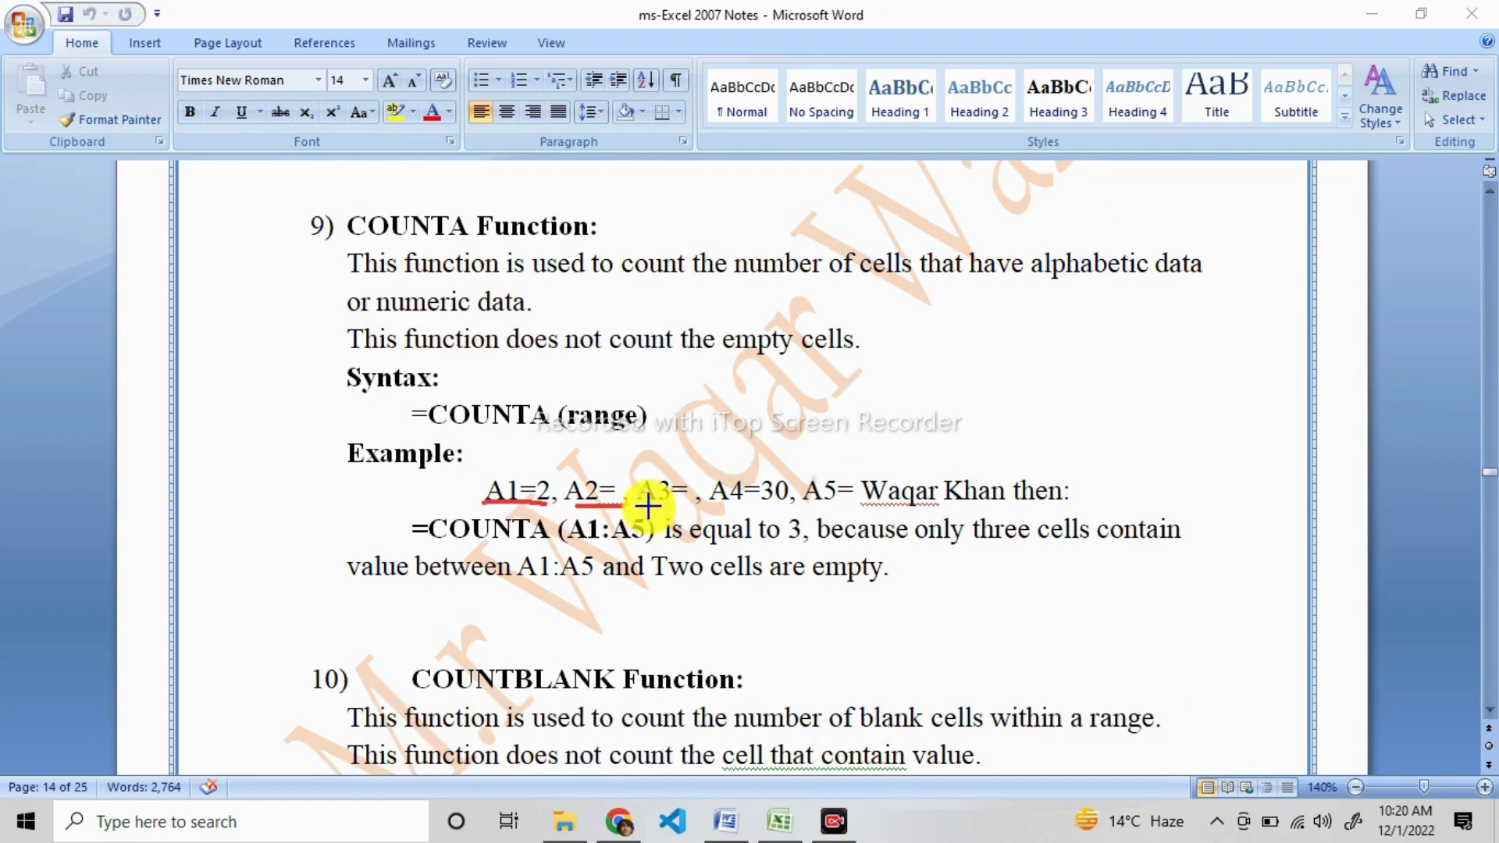
{"action": "mouse_move", "coordinate": [652, 507]}
{"action": "left_mouse_down"}
{"action": "mouse_move", "coordinate": [1101, 507]}
{"action": "mouse_move", "coordinate": [808, 478]}
{"action": "left_mouse_up"}
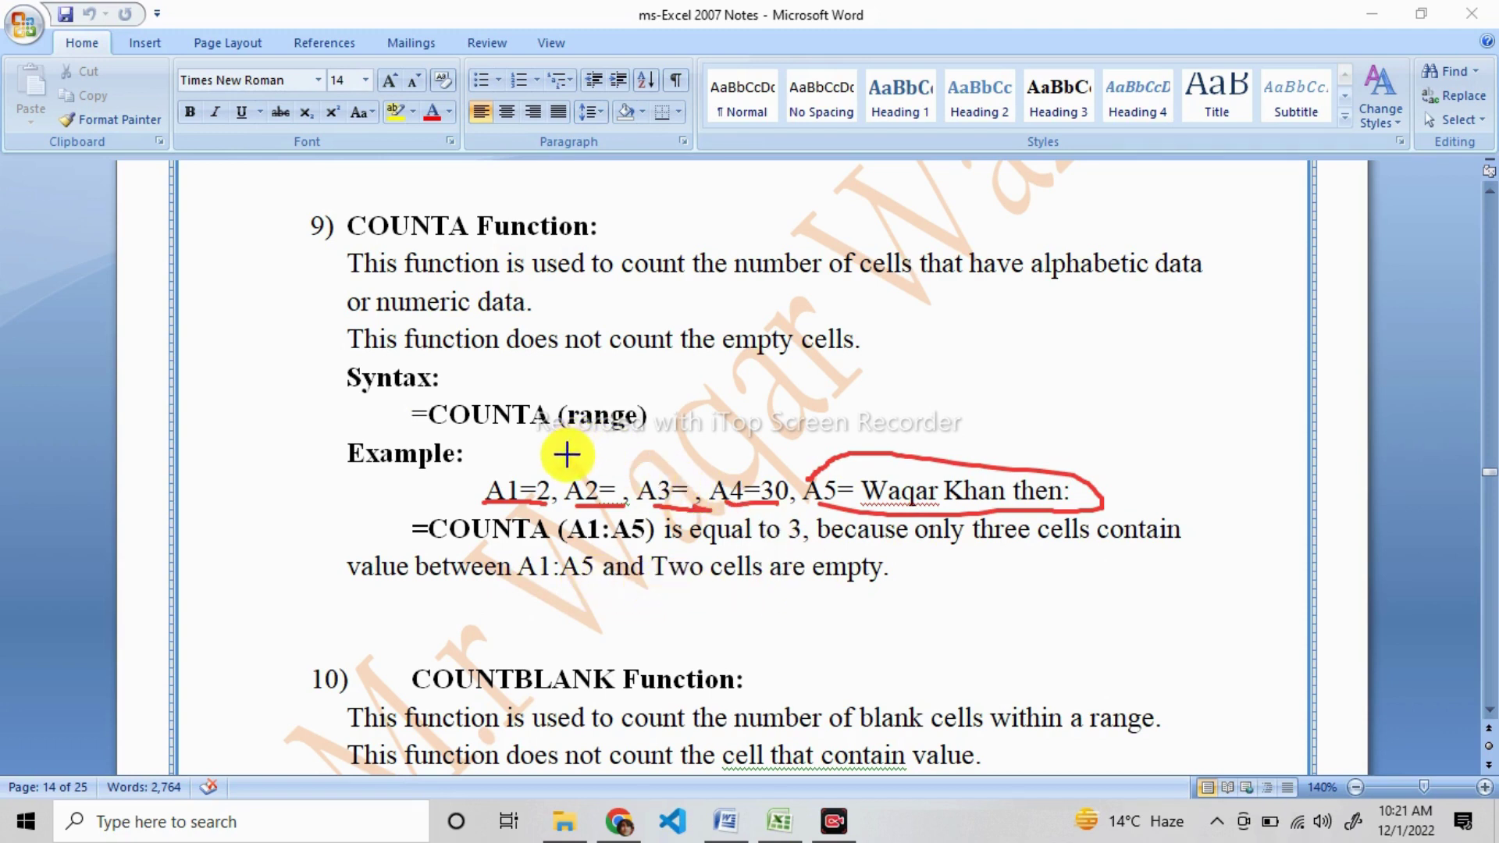
{"action": "mouse_move", "coordinate": [569, 454]}
{"action": "left_mouse_down"}
{"action": "mouse_move", "coordinate": [691, 465]}
{"action": "mouse_move", "coordinate": [636, 435]}
{"action": "mouse_move", "coordinate": [678, 506]}
{"action": "left_mouse_up"}
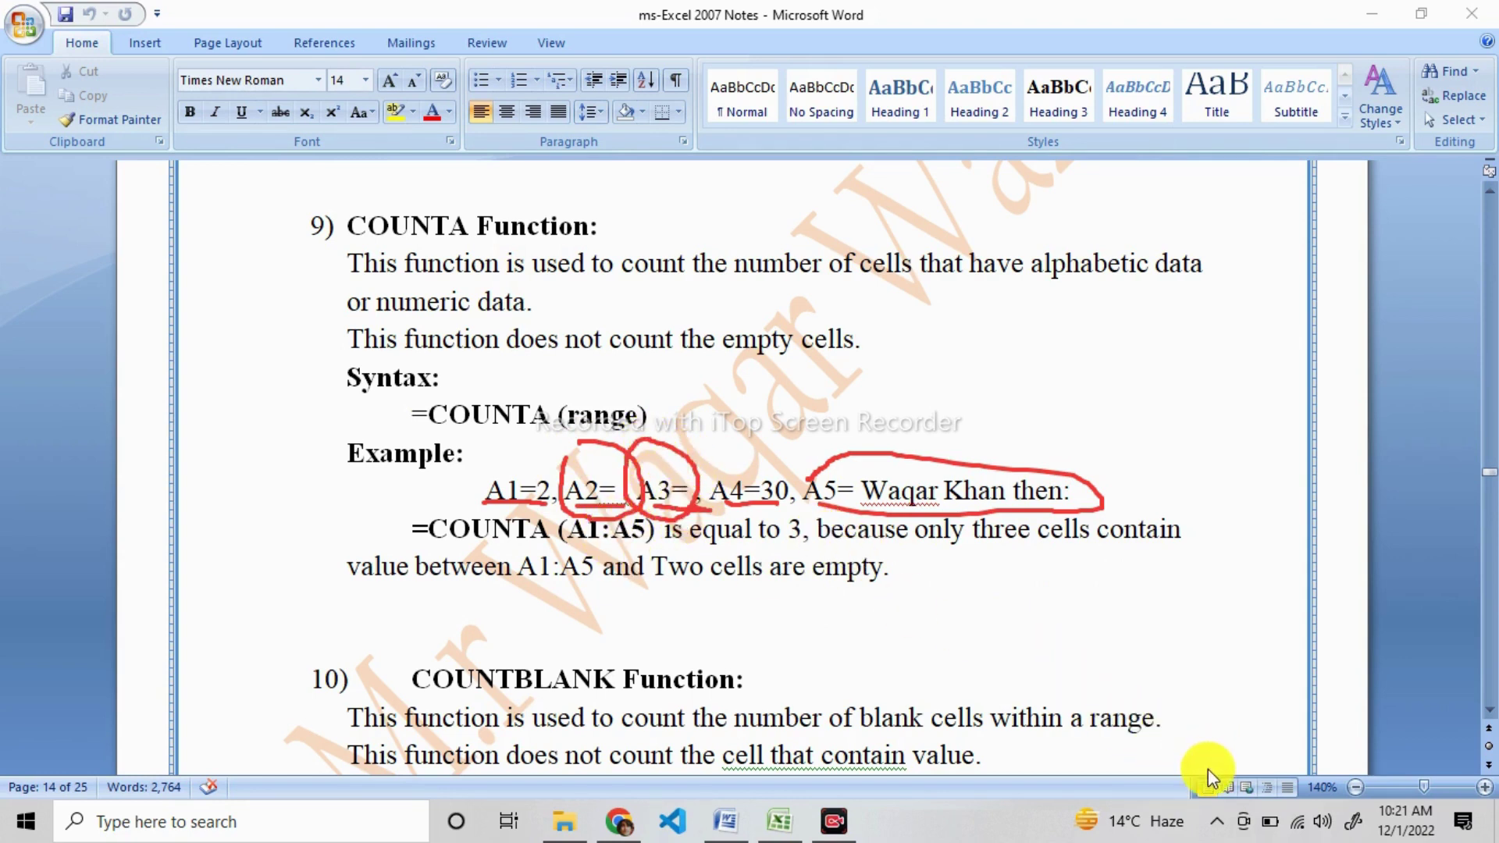
{"action": "key", "text": "alt+Tab"}
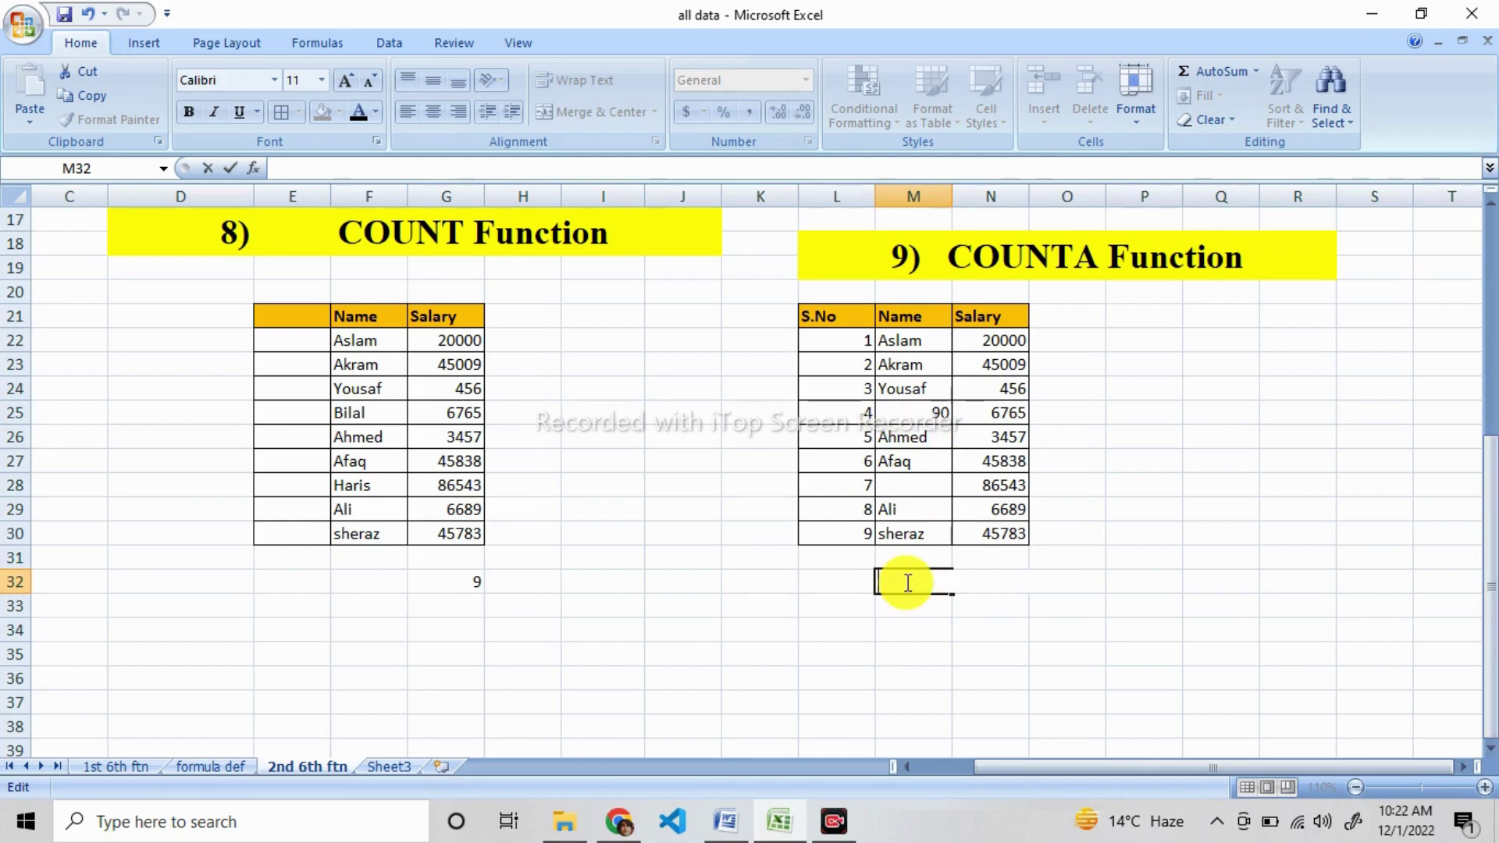
Enter =COUNT(M22:M30) in M32 to count numeric Name entries, giving 1
{"action": "type", "text": "="}
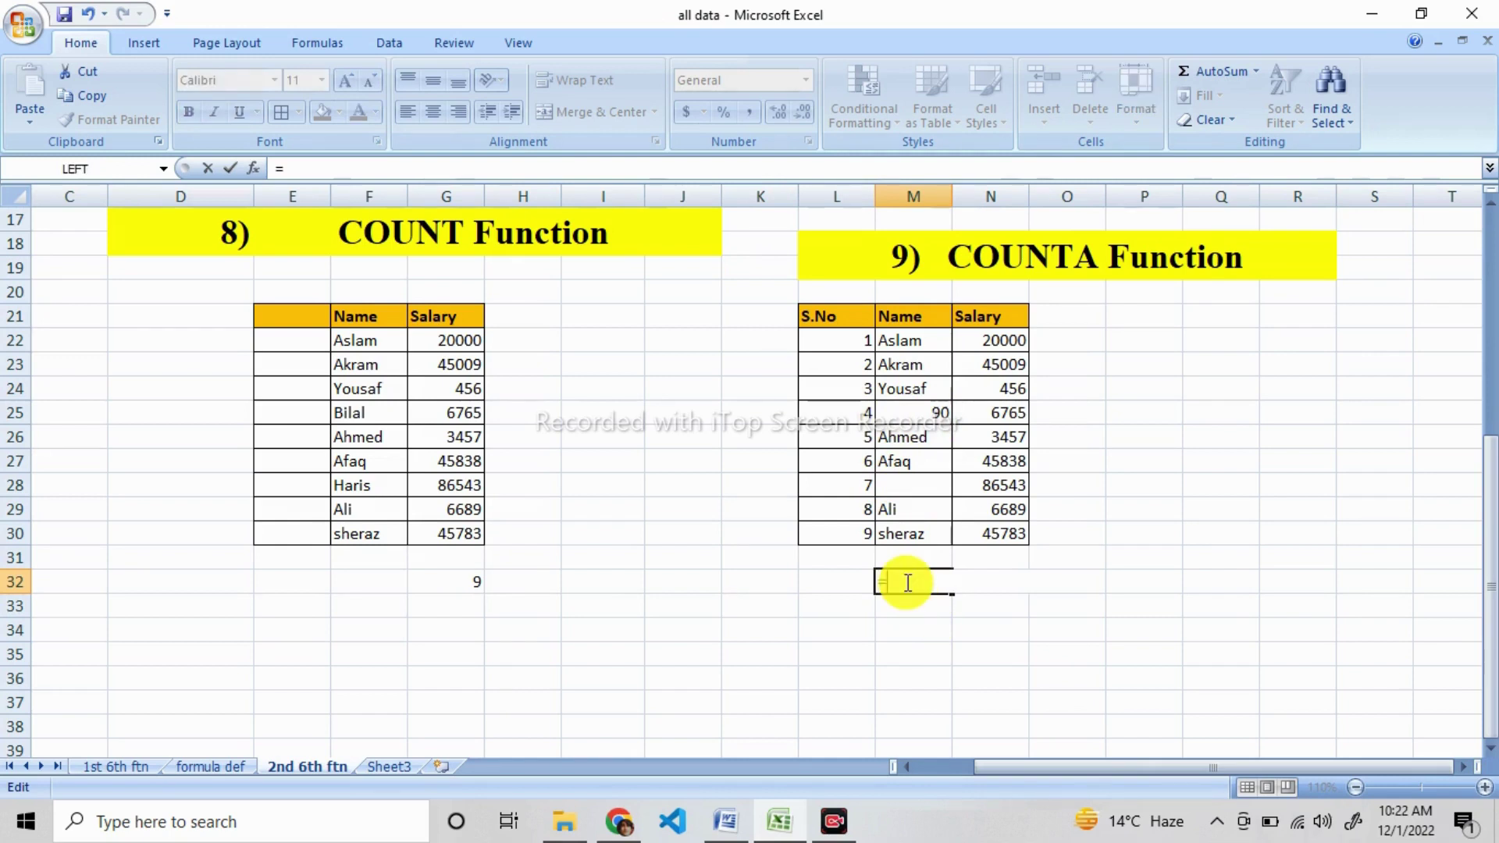
{"action": "type", "text": "count"}
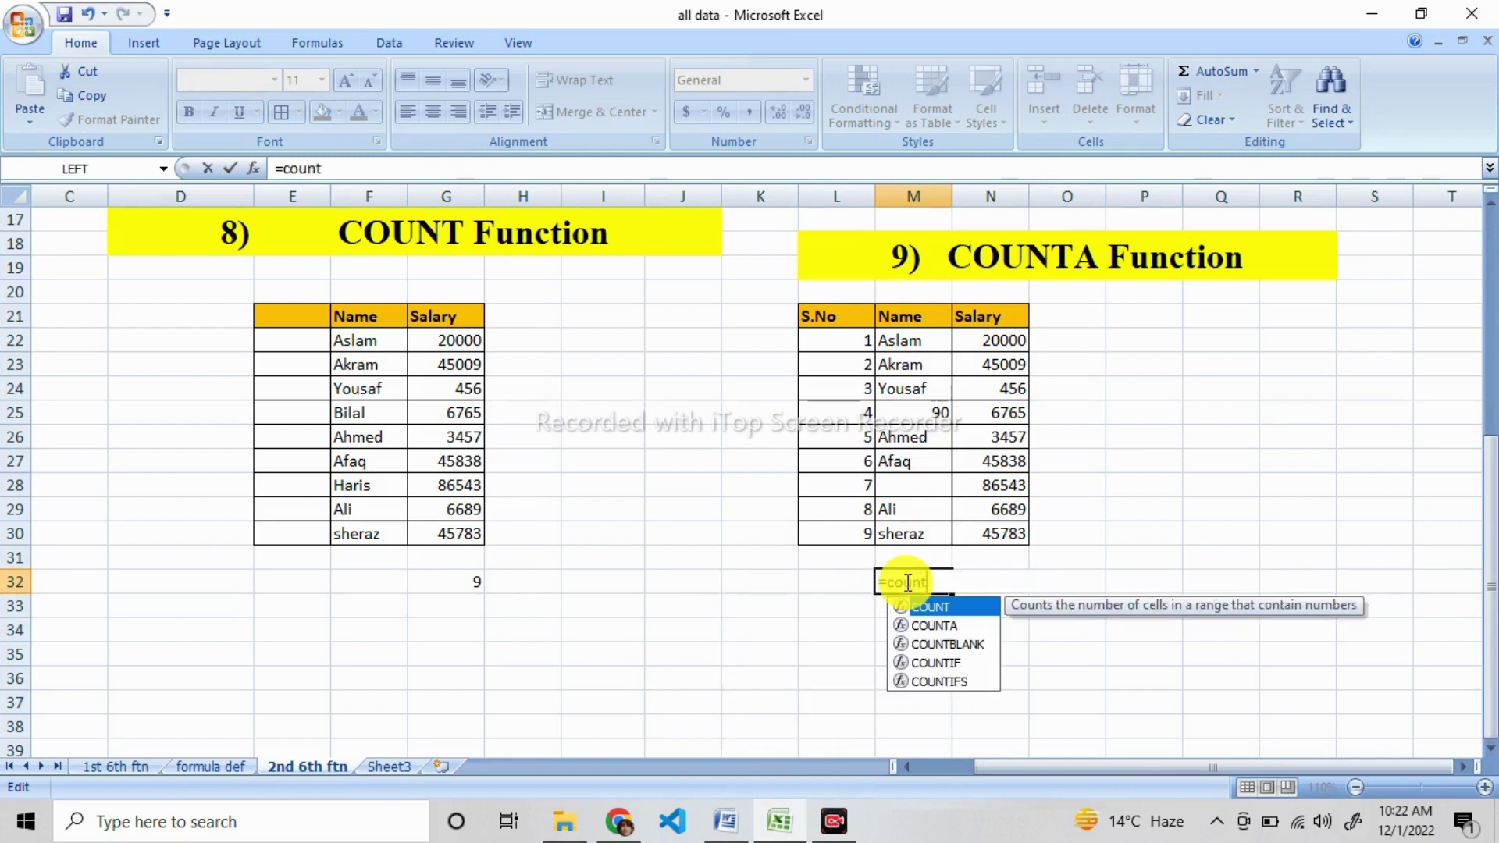
{"action": "type", "text": "("}
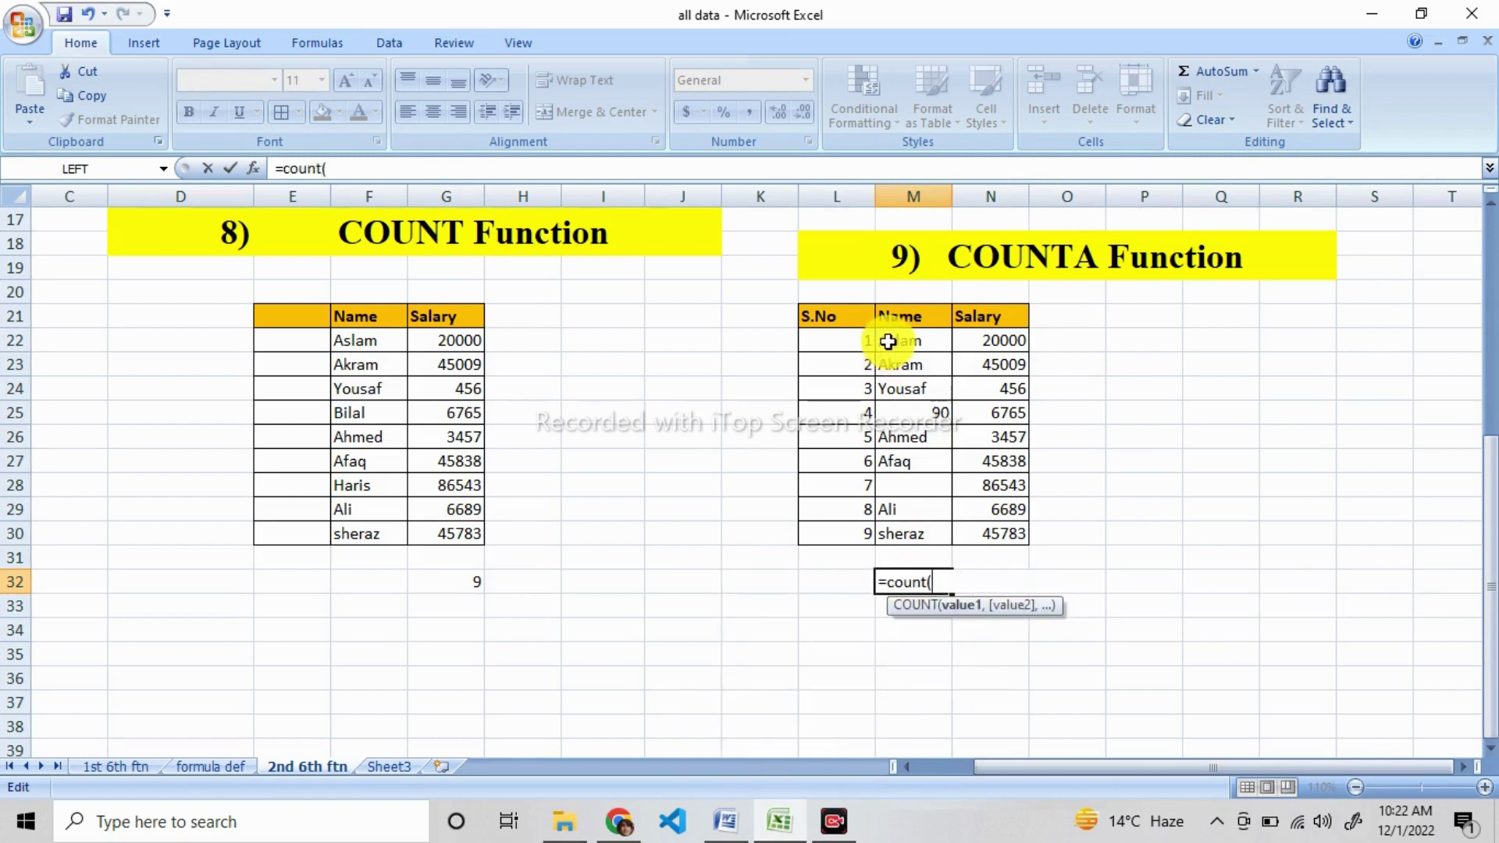
{"action": "left_click_drag", "start_coordinate": [910, 341], "coordinate": [922, 526]}
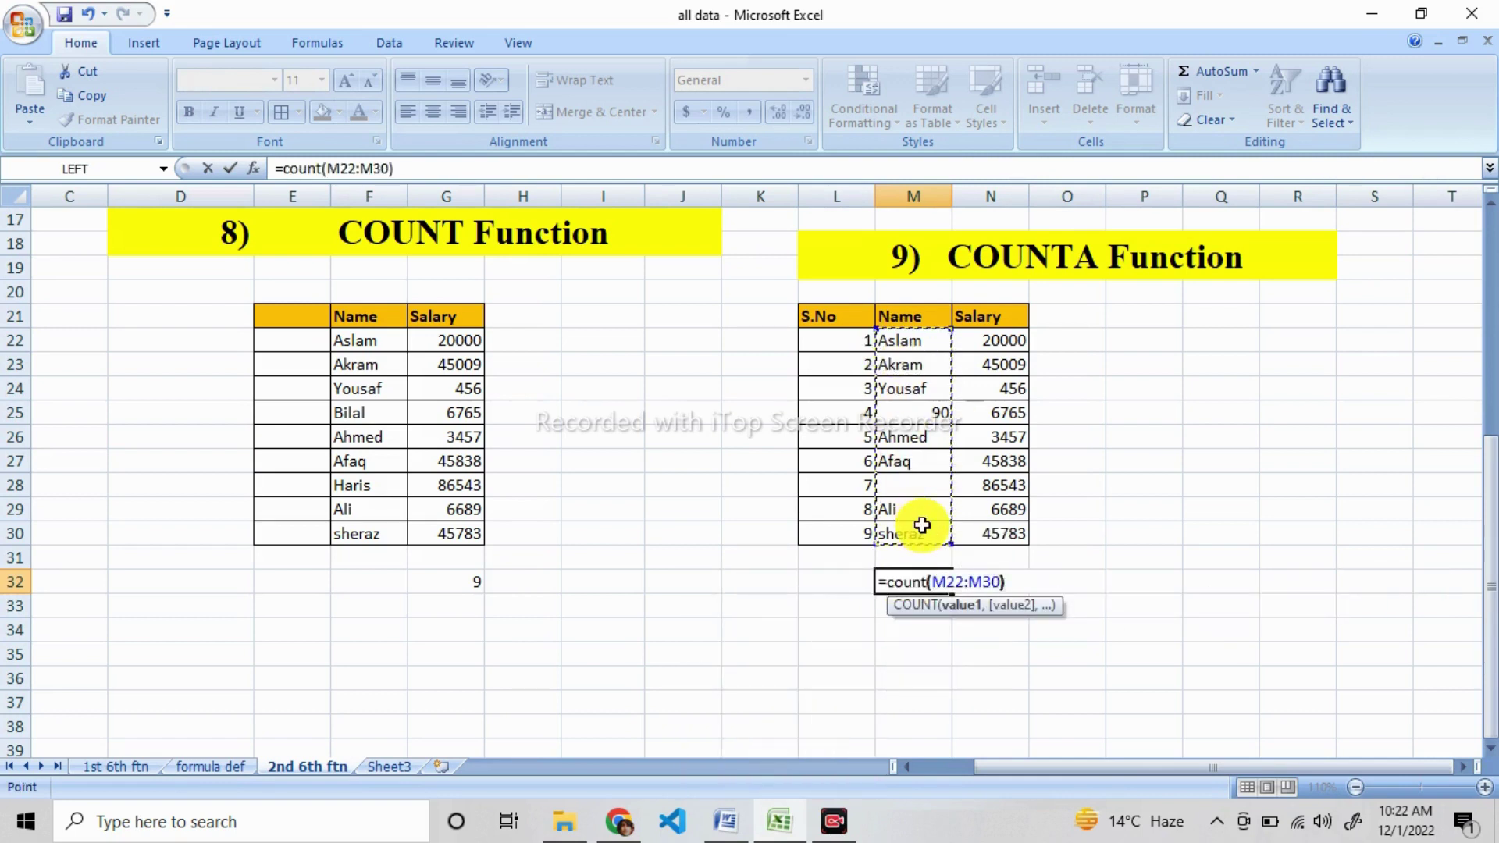
{"action": "type", "text": ")"}
{"action": "key", "text": "Return"}
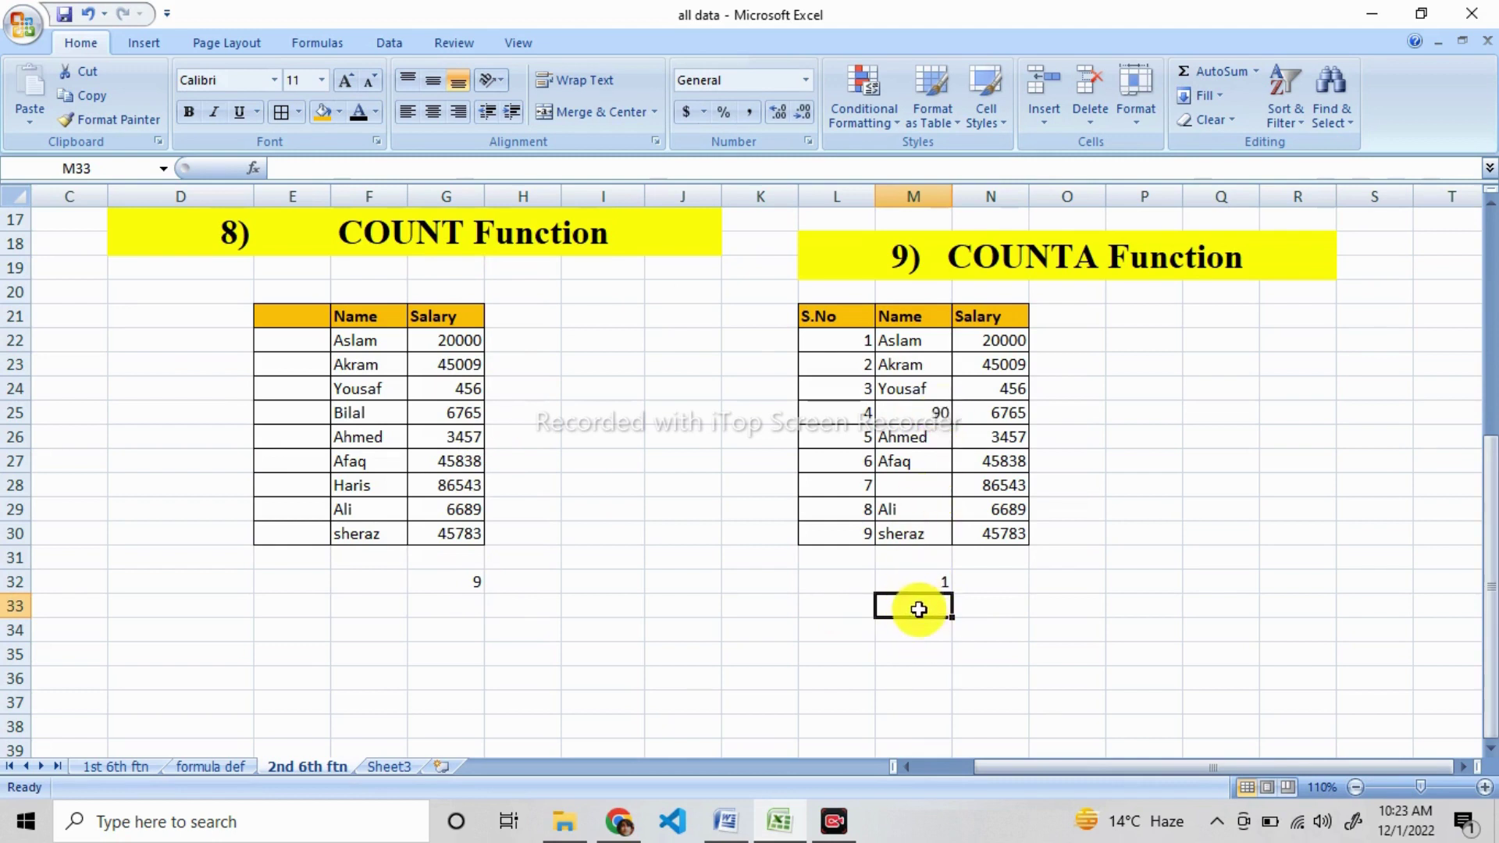
Enter =COUNTA(M22:M30) in M33 to count non-empty Name cells, giving 8
{"action": "type", "text": "=conta"}
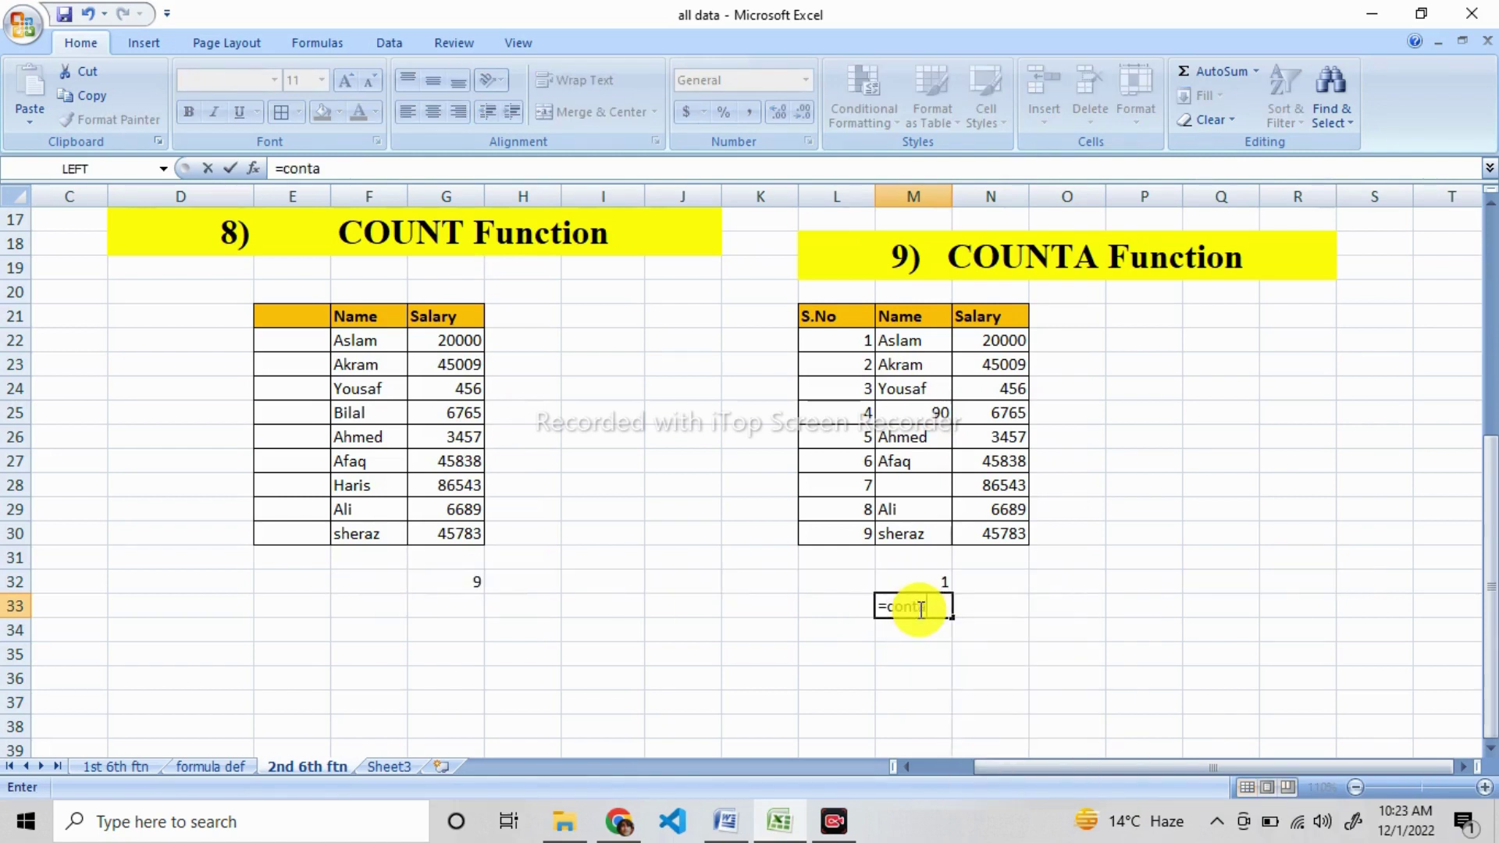
{"action": "key", "text": "BackSpace"}
{"action": "key", "text": "BackSpace"}
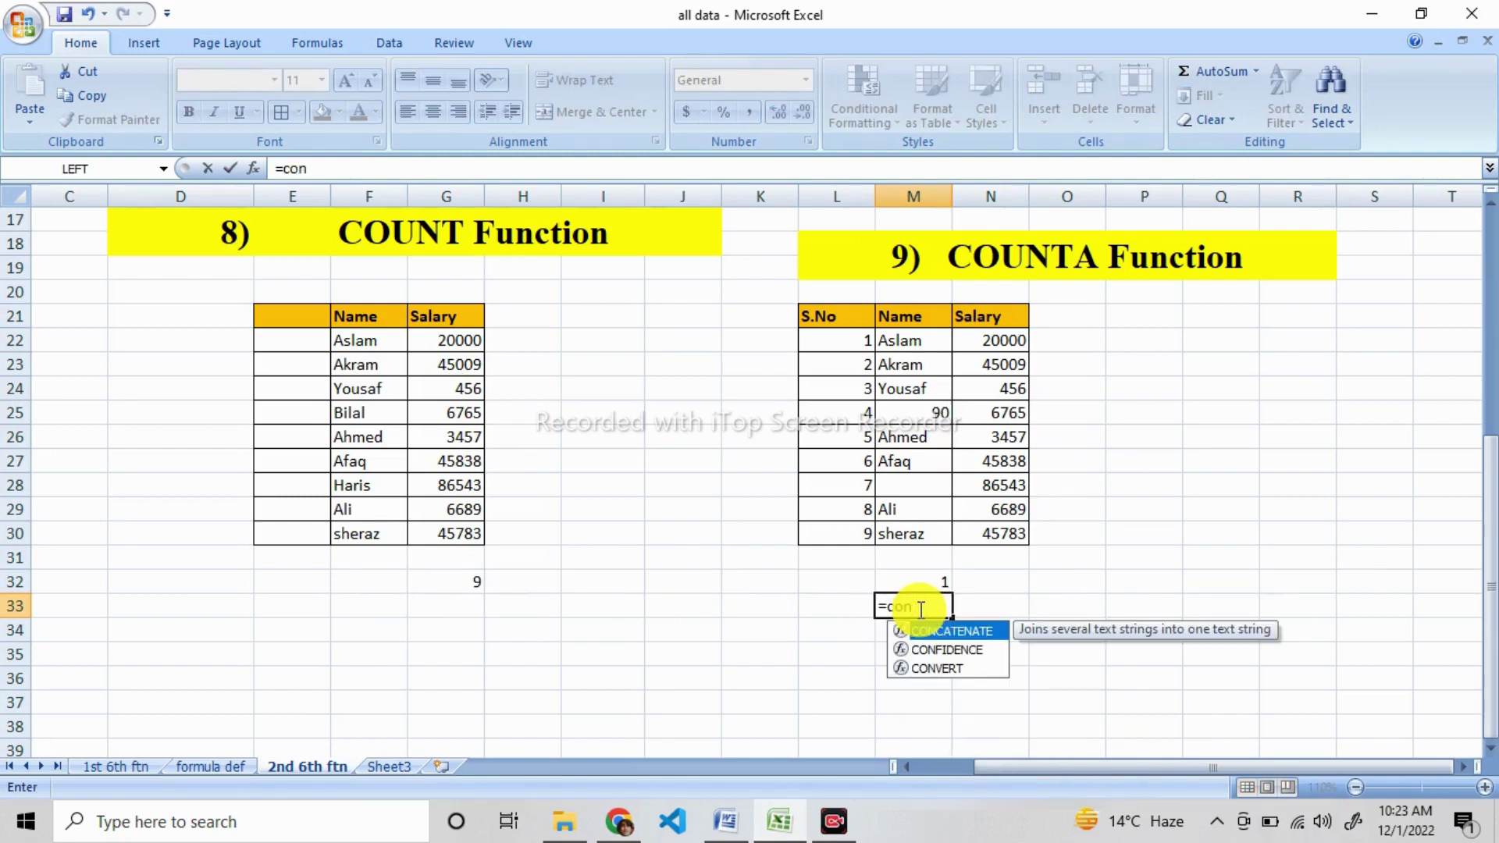
{"action": "key", "text": "BackSpace"}
{"action": "type", "text": "un"}
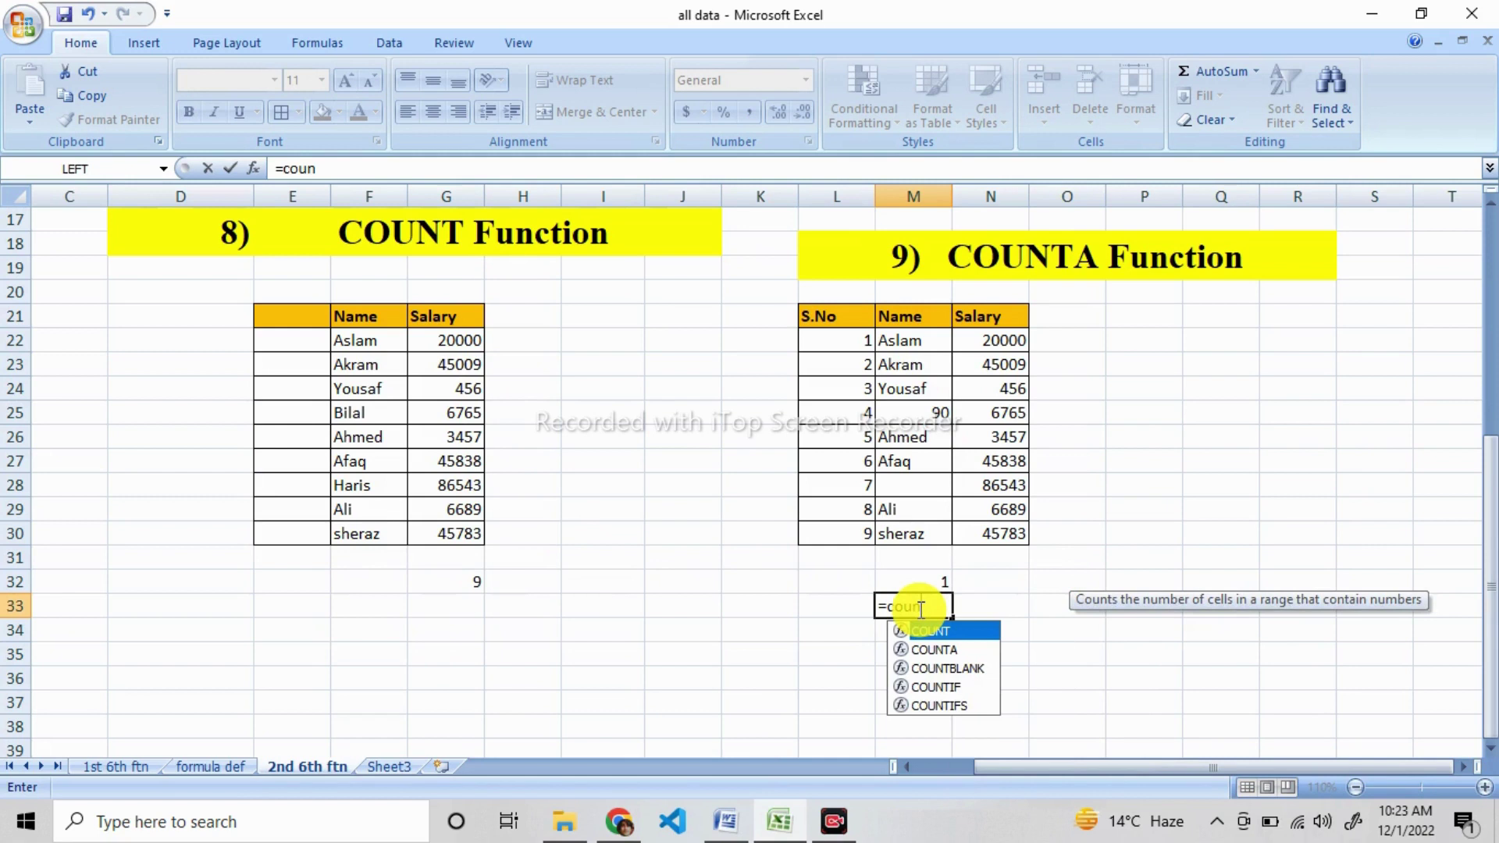
{"action": "key", "text": "Down"}
{"action": "key", "text": "Tab"}
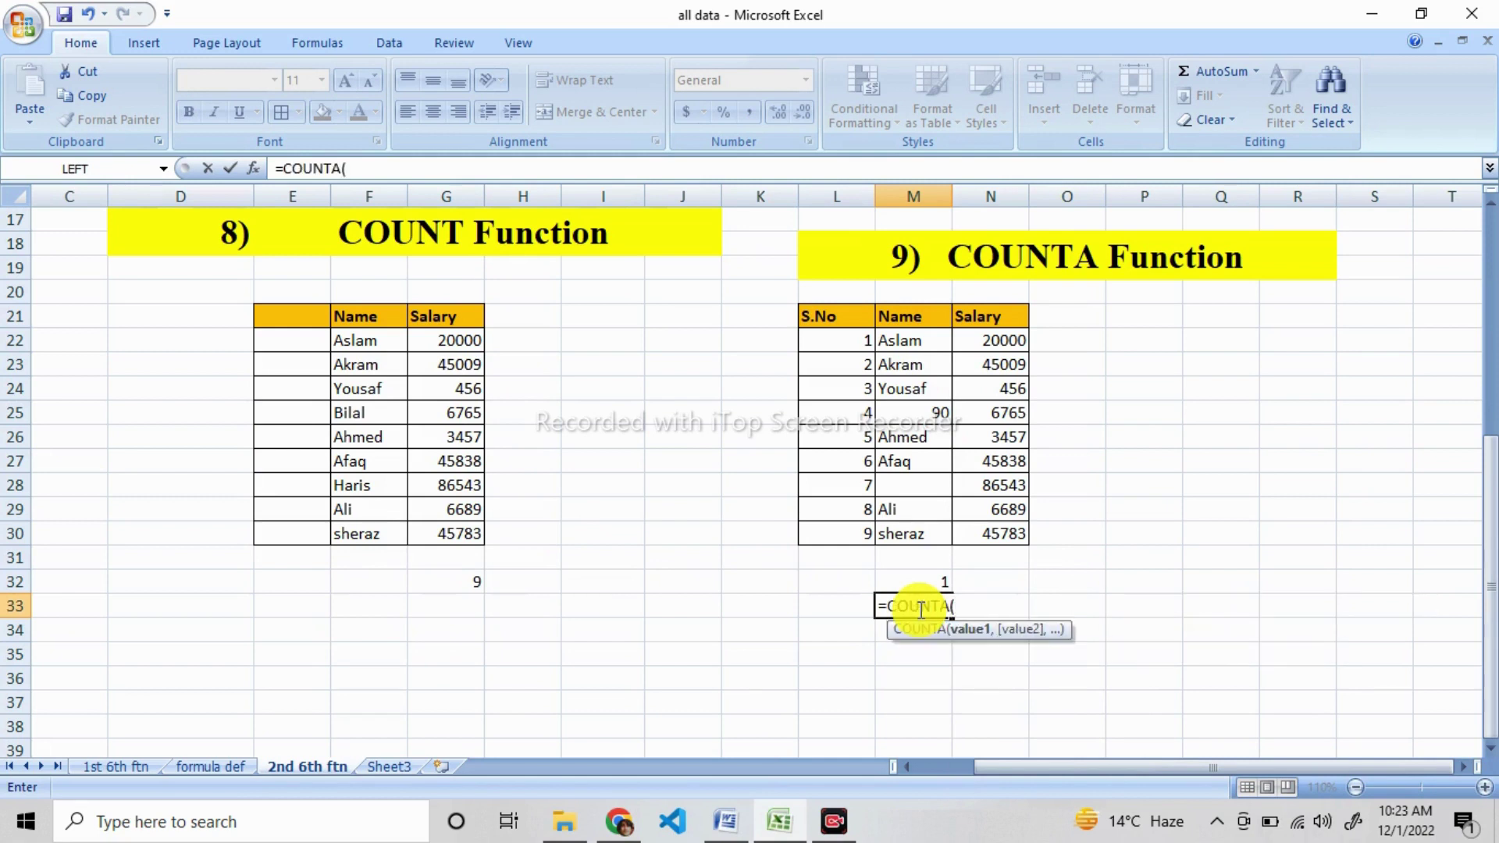
{"action": "left_click_drag", "start_coordinate": [900, 334], "coordinate": [917, 531]}
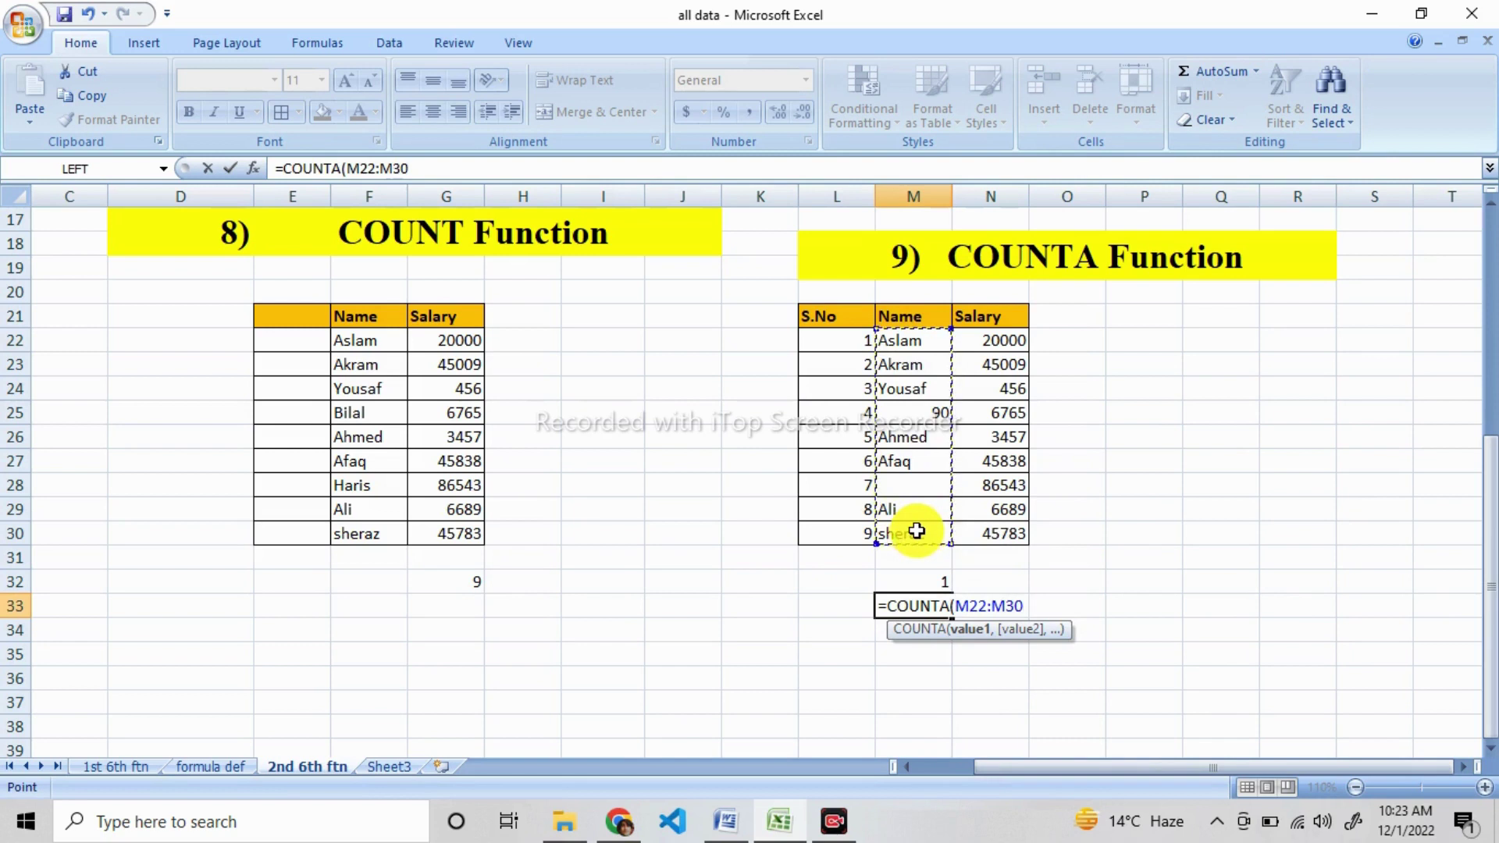
{"action": "type", "text": ")"}
{"action": "key", "text": "Return"}
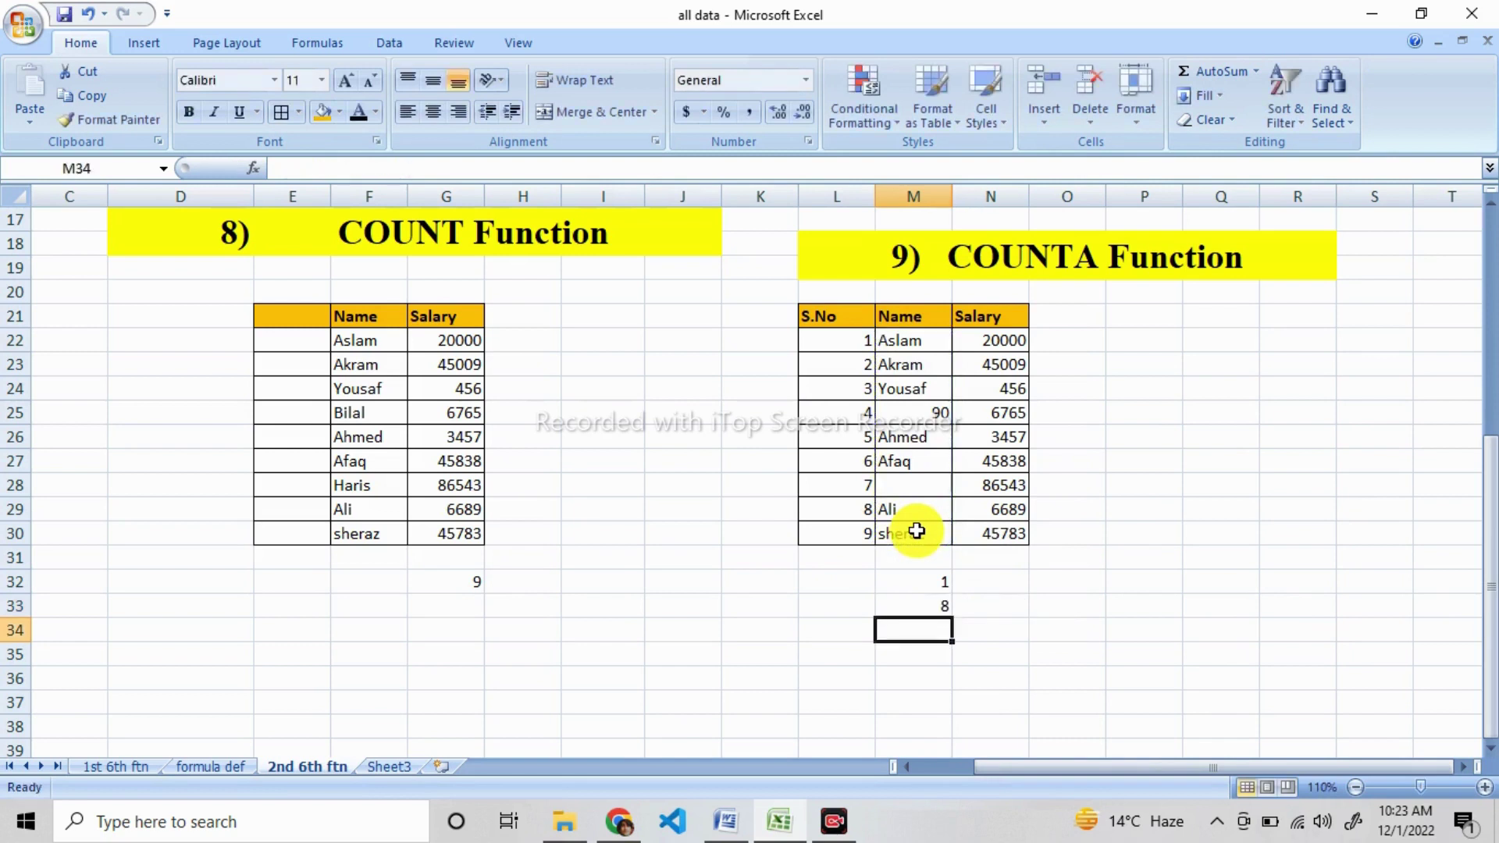
{"action": "left_click", "coordinate": [939, 607]}
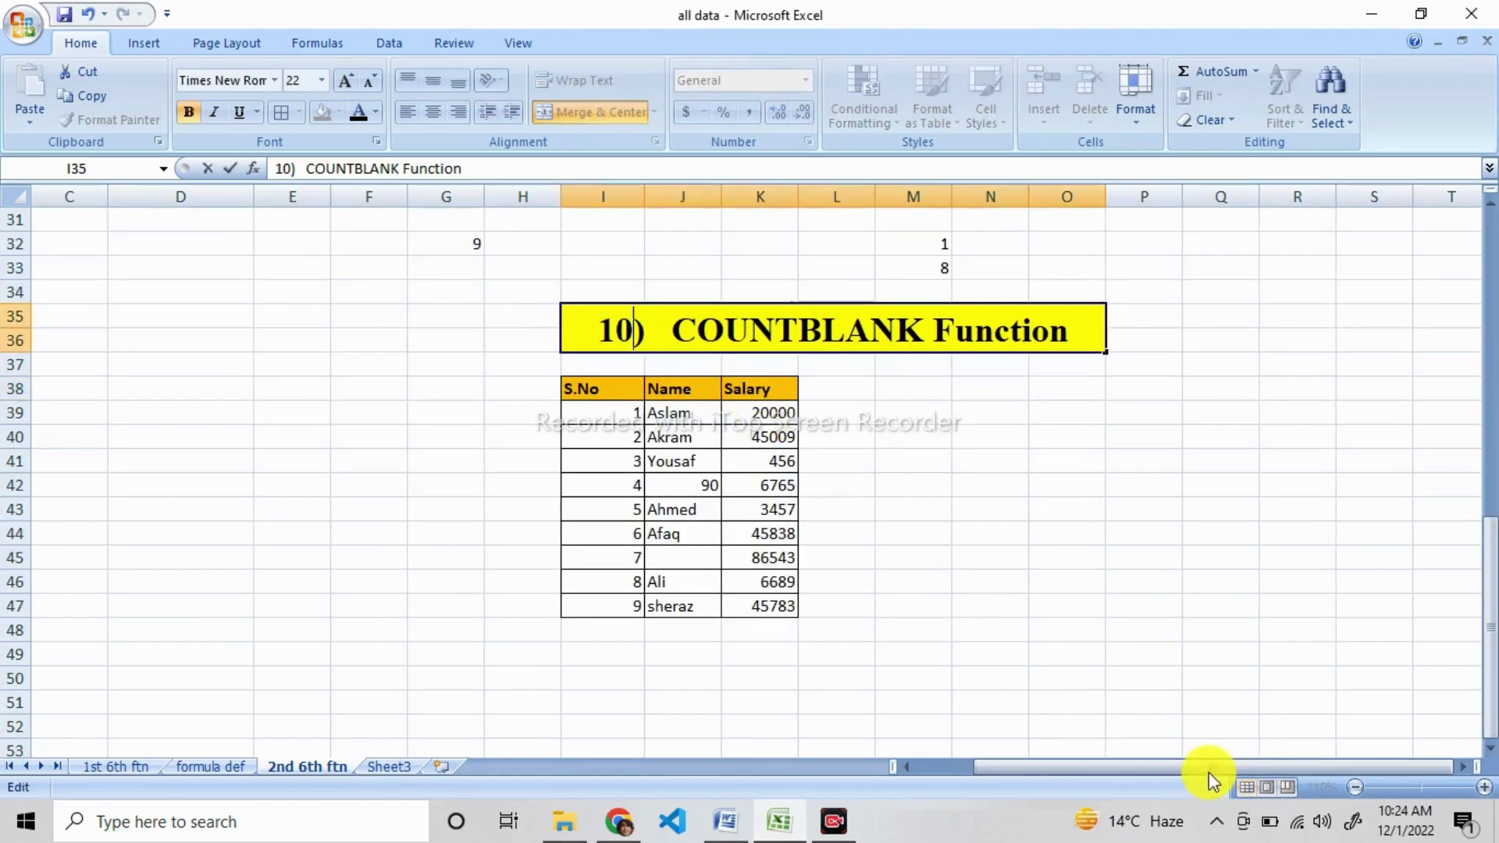
Bring up a preview of the Word notes from the taskbar
{"action": "left_click", "coordinate": [730, 824]}
In the COUNTBLANK notes, box 'blank cells', the syntax and the A2, A3, A4 example values in red
{"action": "left_click", "coordinate": [731, 823]}
{"action": "scroll", "coordinate": [632, 537], "scroll_direction": "down", "scroll_amount": 3}
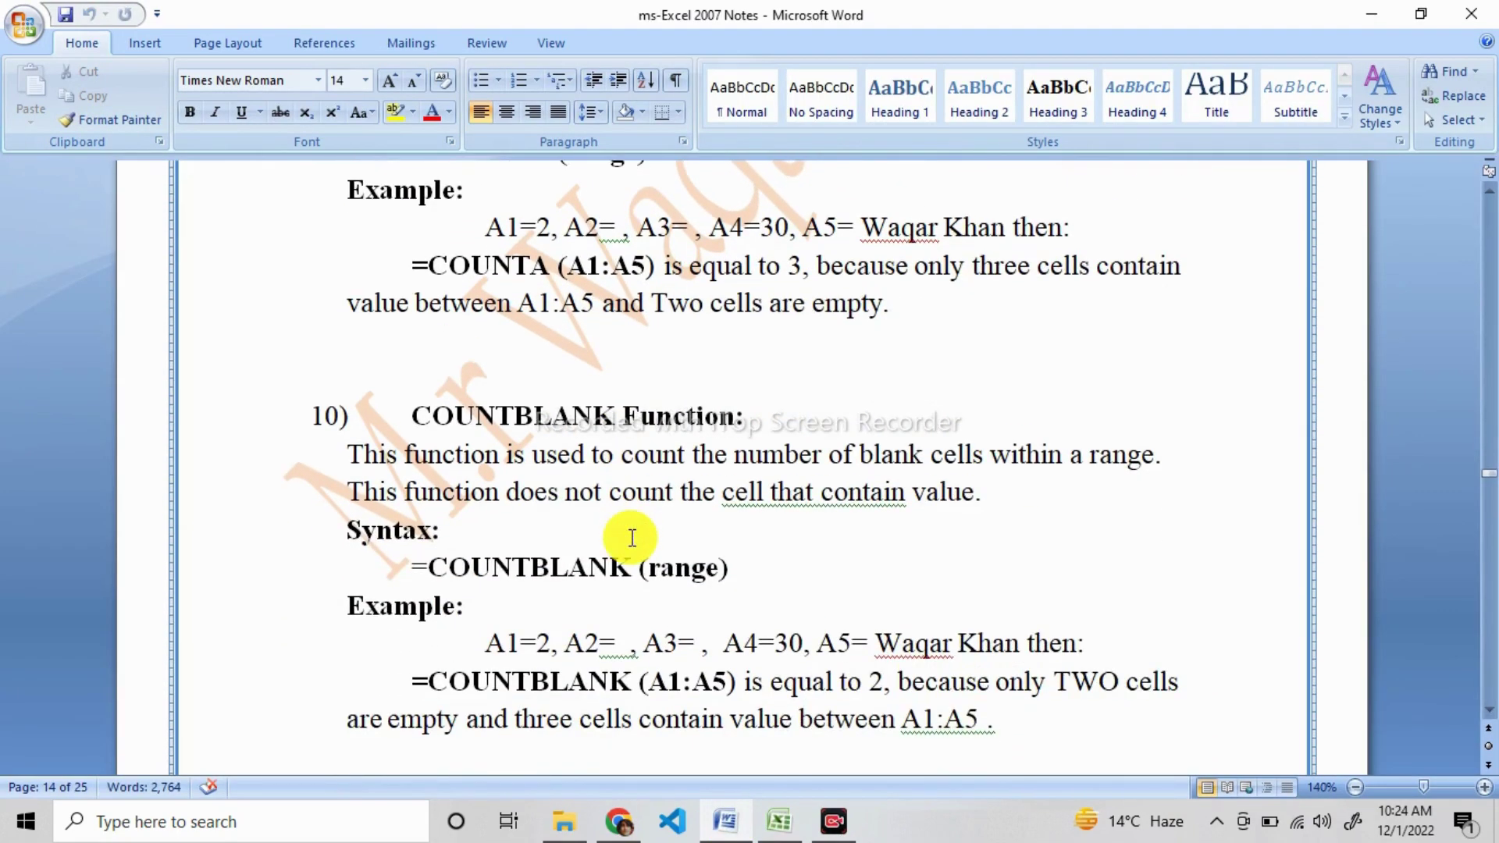
{"action": "scroll", "coordinate": [633, 537], "scroll_direction": "down", "scroll_amount": 1}
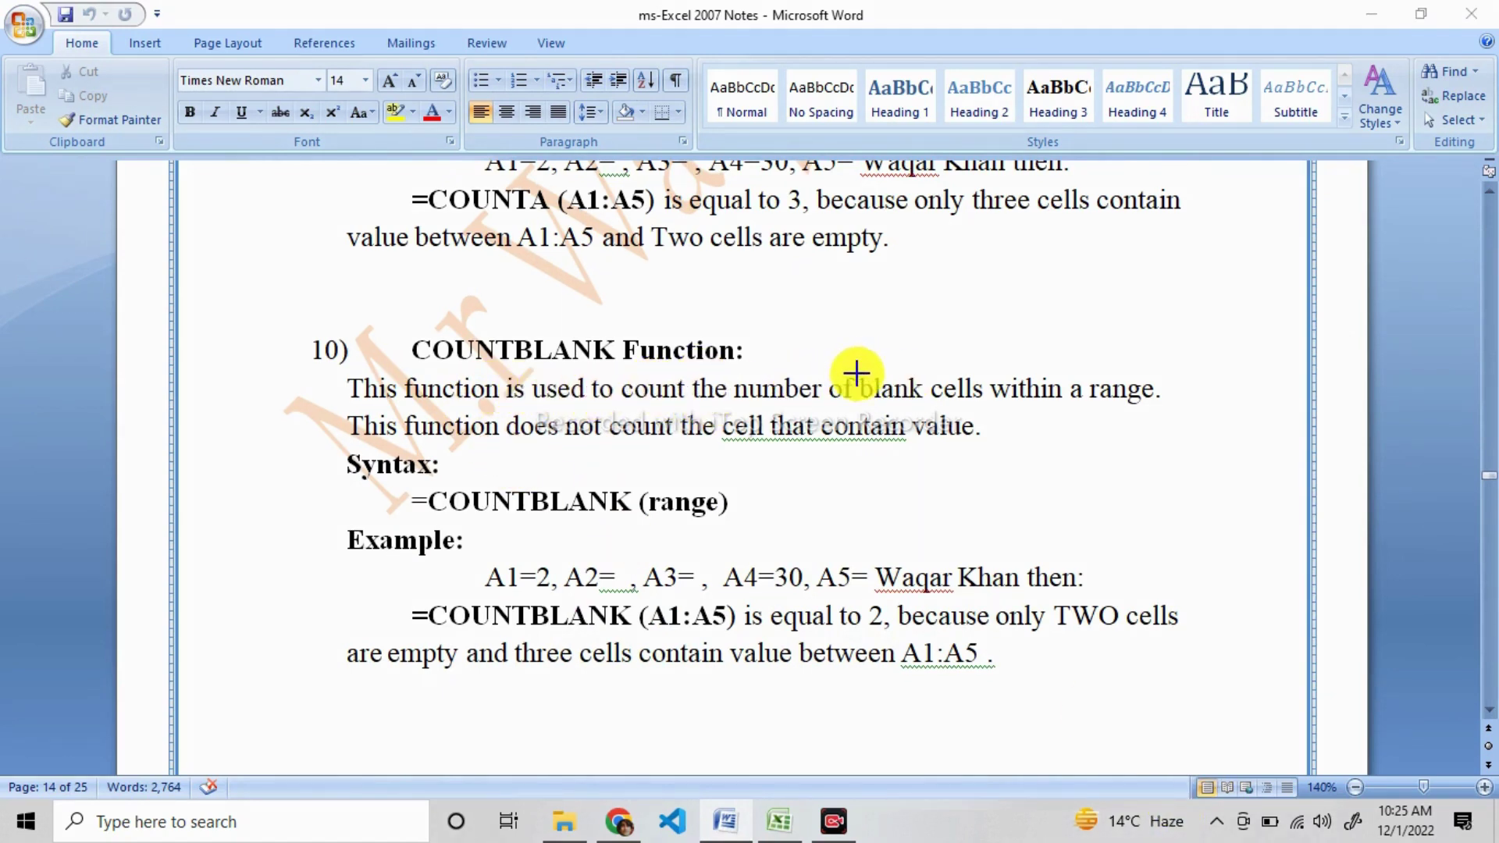
{"action": "left_click_drag", "start_coordinate": [855, 371], "coordinate": [986, 406]}
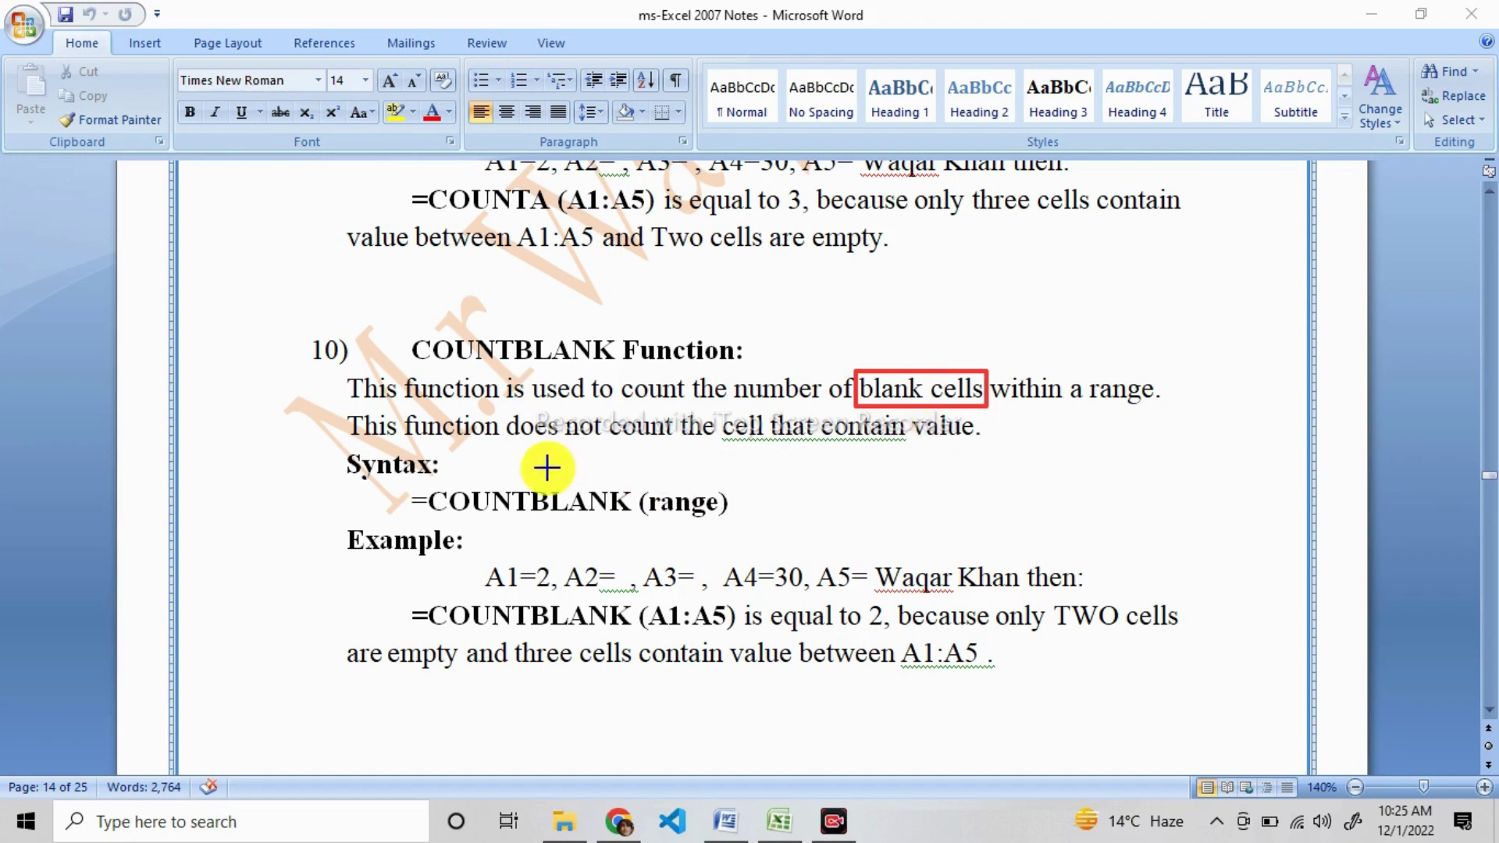
{"action": "mouse_move", "coordinate": [343, 452]}
{"action": "left_mouse_down"}
{"action": "mouse_move", "coordinate": [808, 526]}
{"action": "mouse_move", "coordinate": [806, 538]}
{"action": "left_mouse_up"}
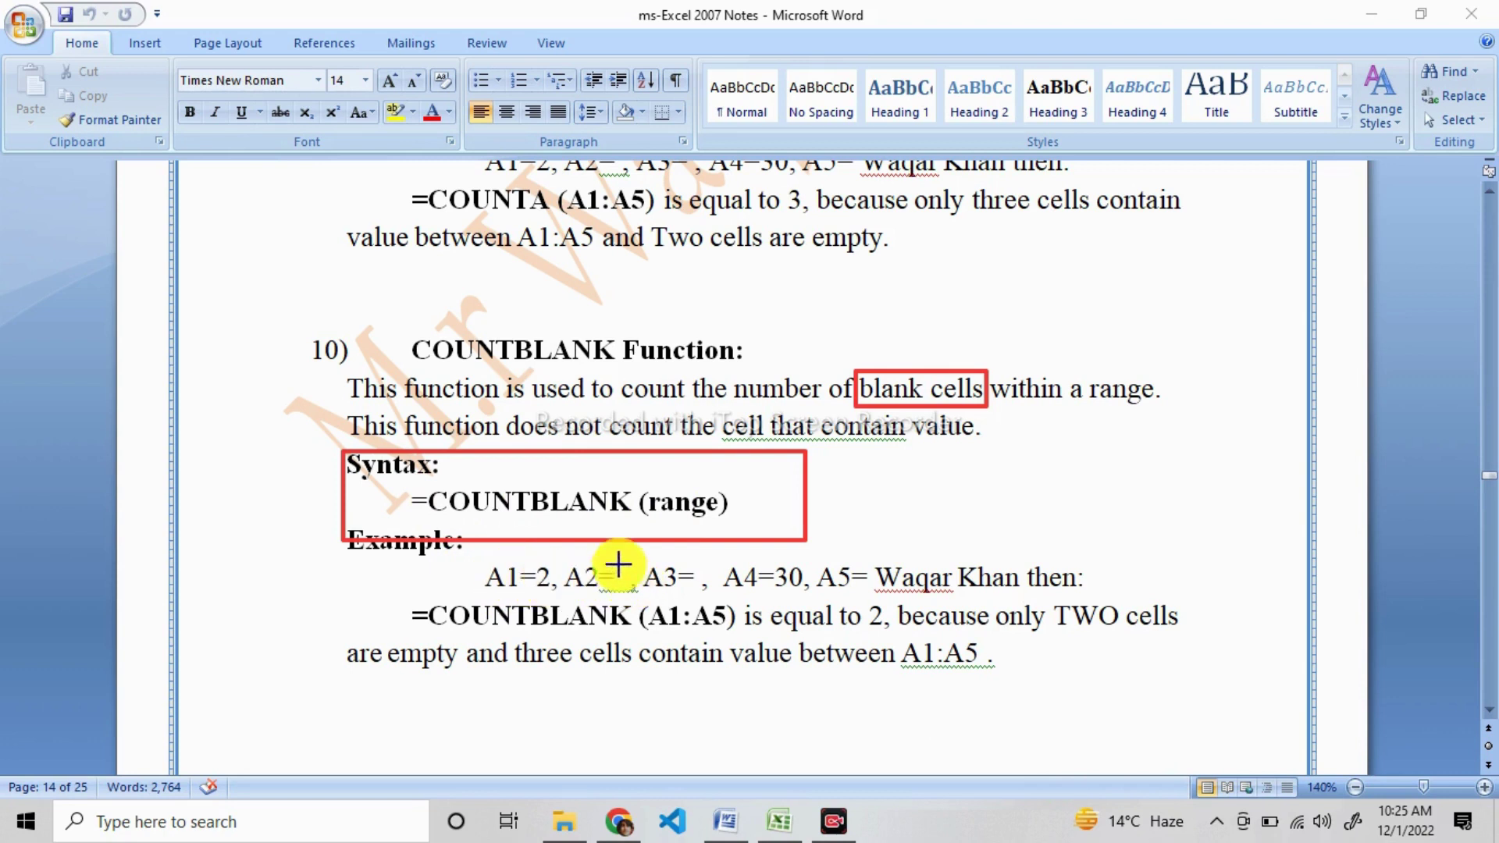
{"action": "mouse_move", "coordinate": [570, 552]}
{"action": "left_mouse_down"}
{"action": "mouse_move", "coordinate": [647, 594]}
{"action": "mouse_move", "coordinate": [746, 578]}
{"action": "mouse_move", "coordinate": [809, 595]}
{"action": "left_mouse_up"}
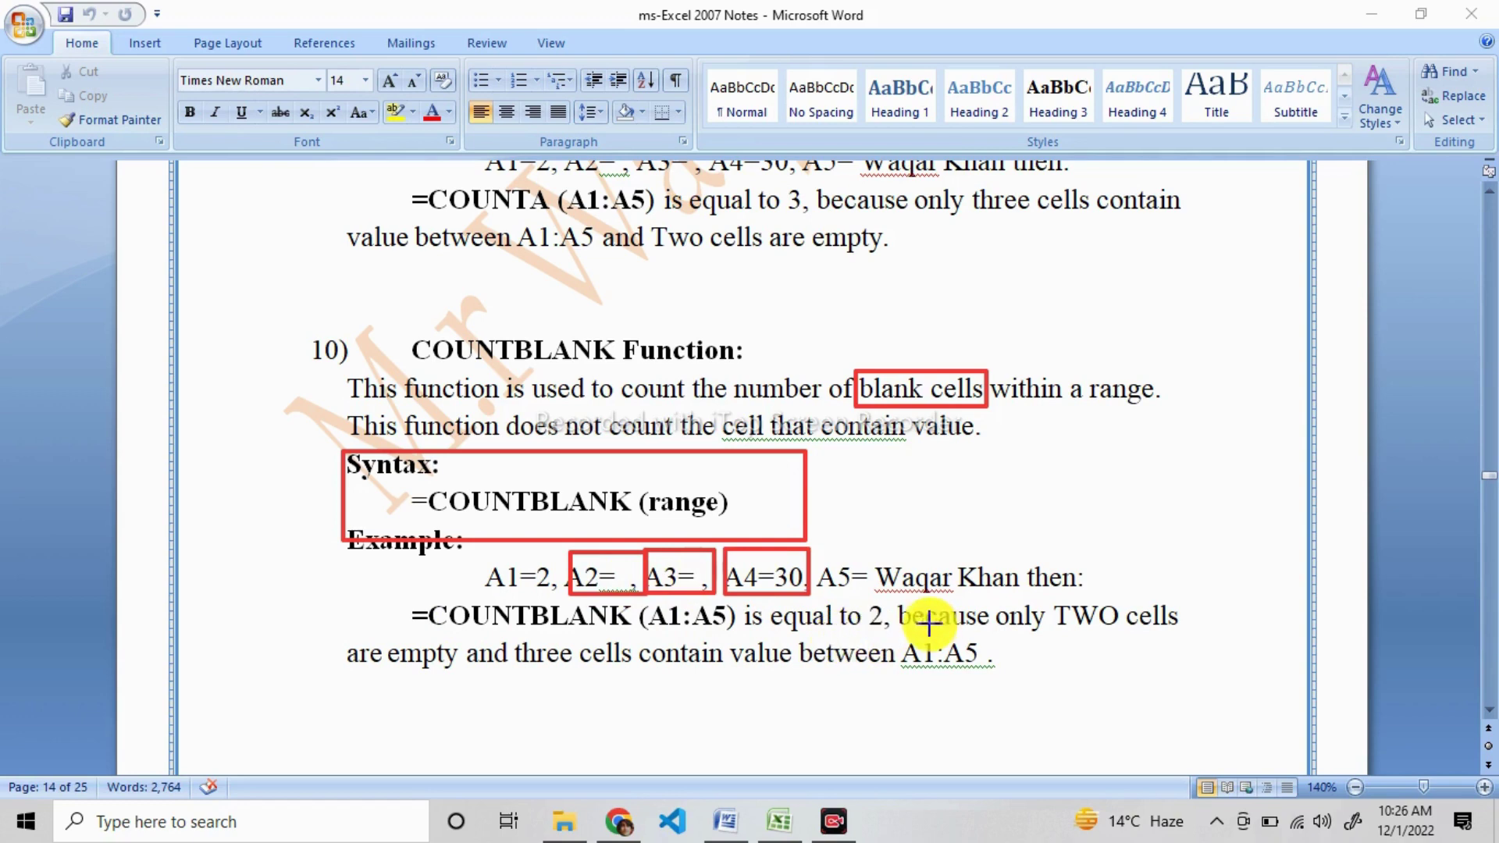
Clear the salary value in K41 of the COUNTBLANK table
{"action": "key", "text": "alt+Tab"}
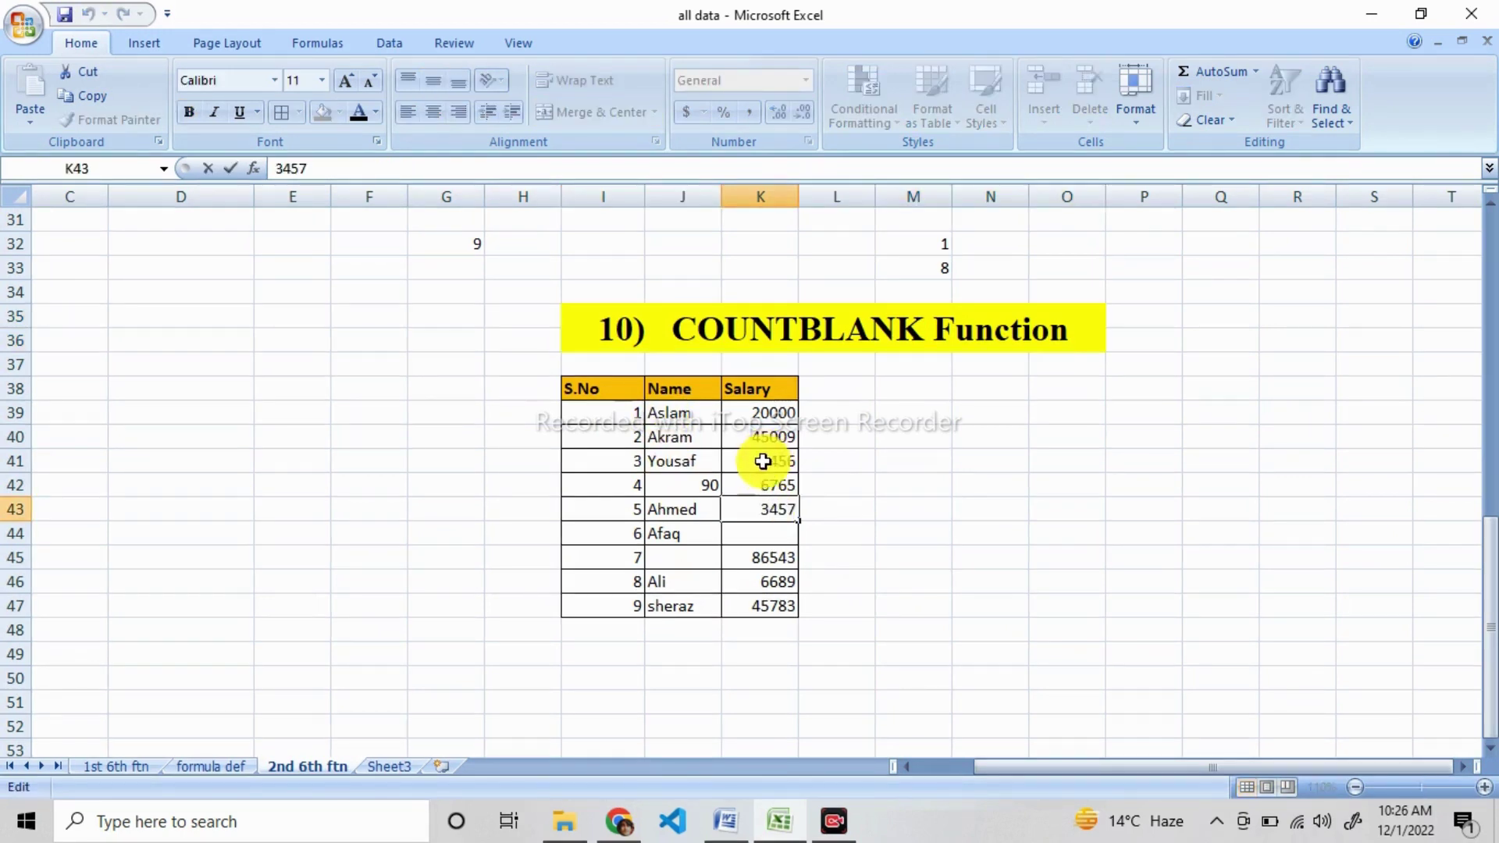
{"action": "left_click", "coordinate": [780, 461]}
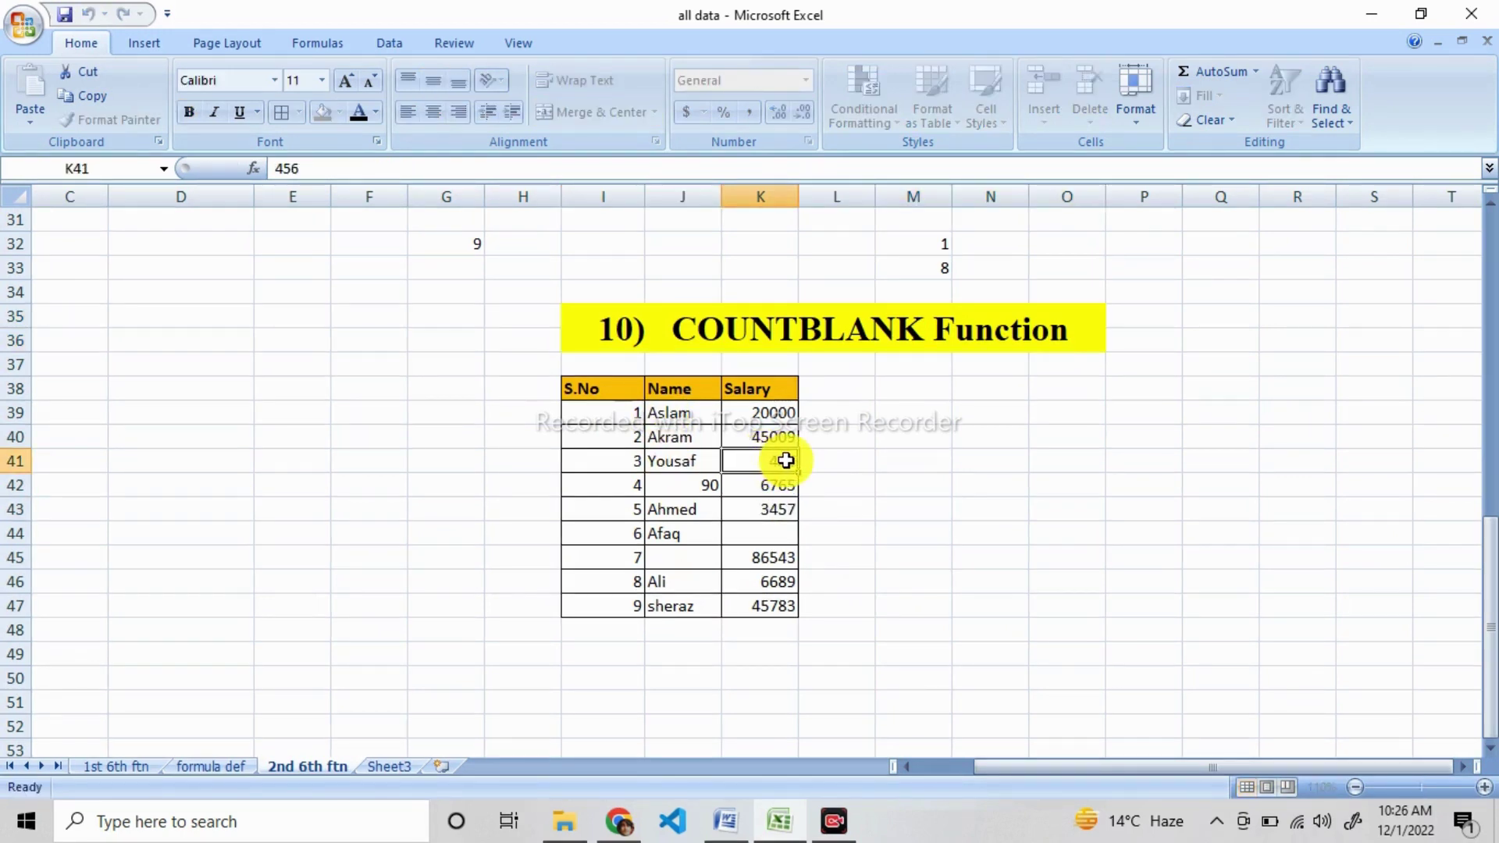
{"action": "double_click", "coordinate": [781, 460]}
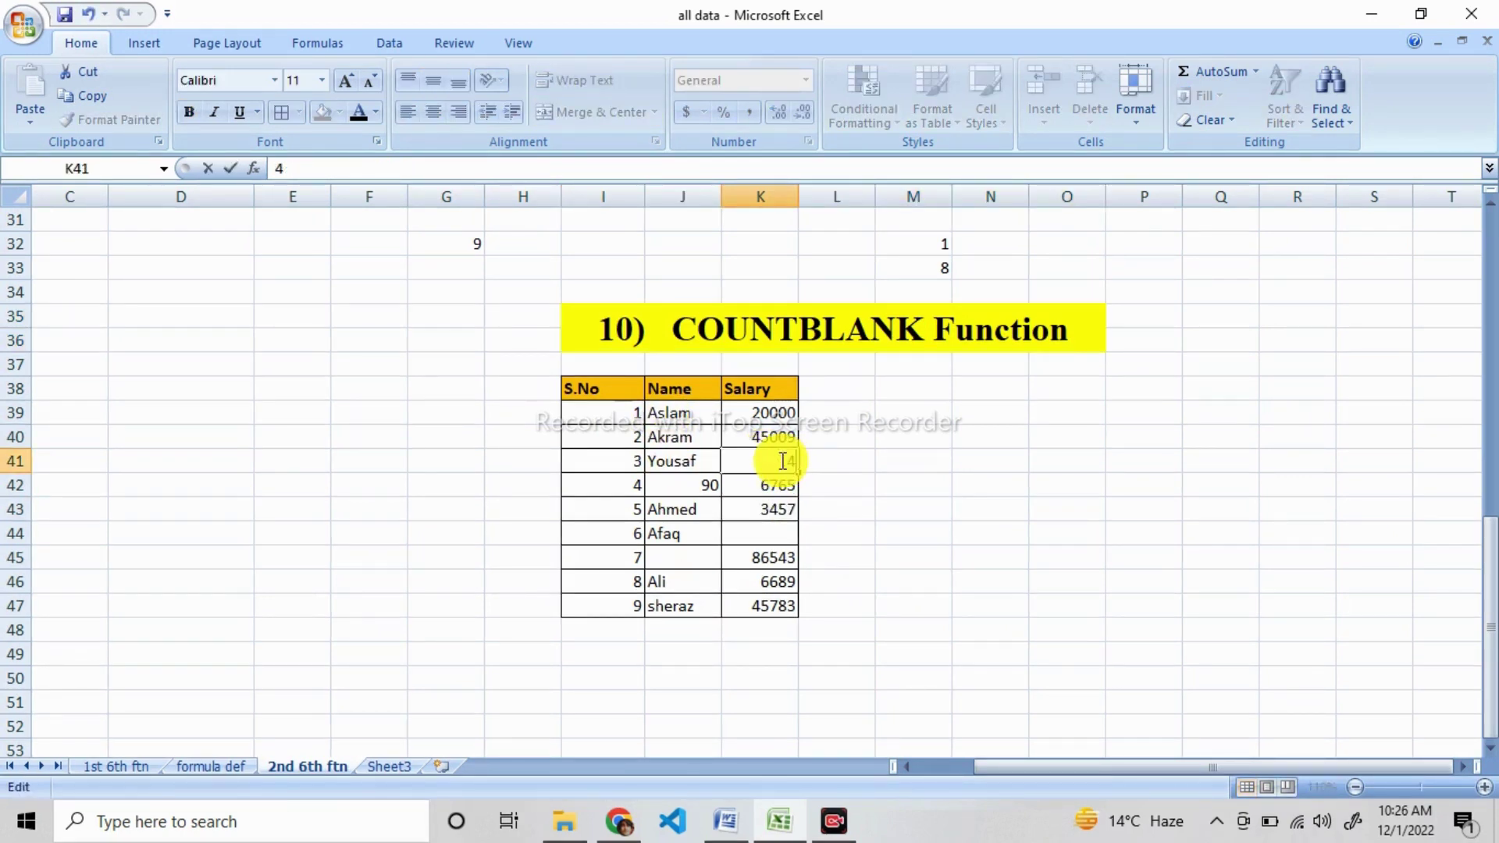
{"action": "left_click", "coordinate": [763, 659]}
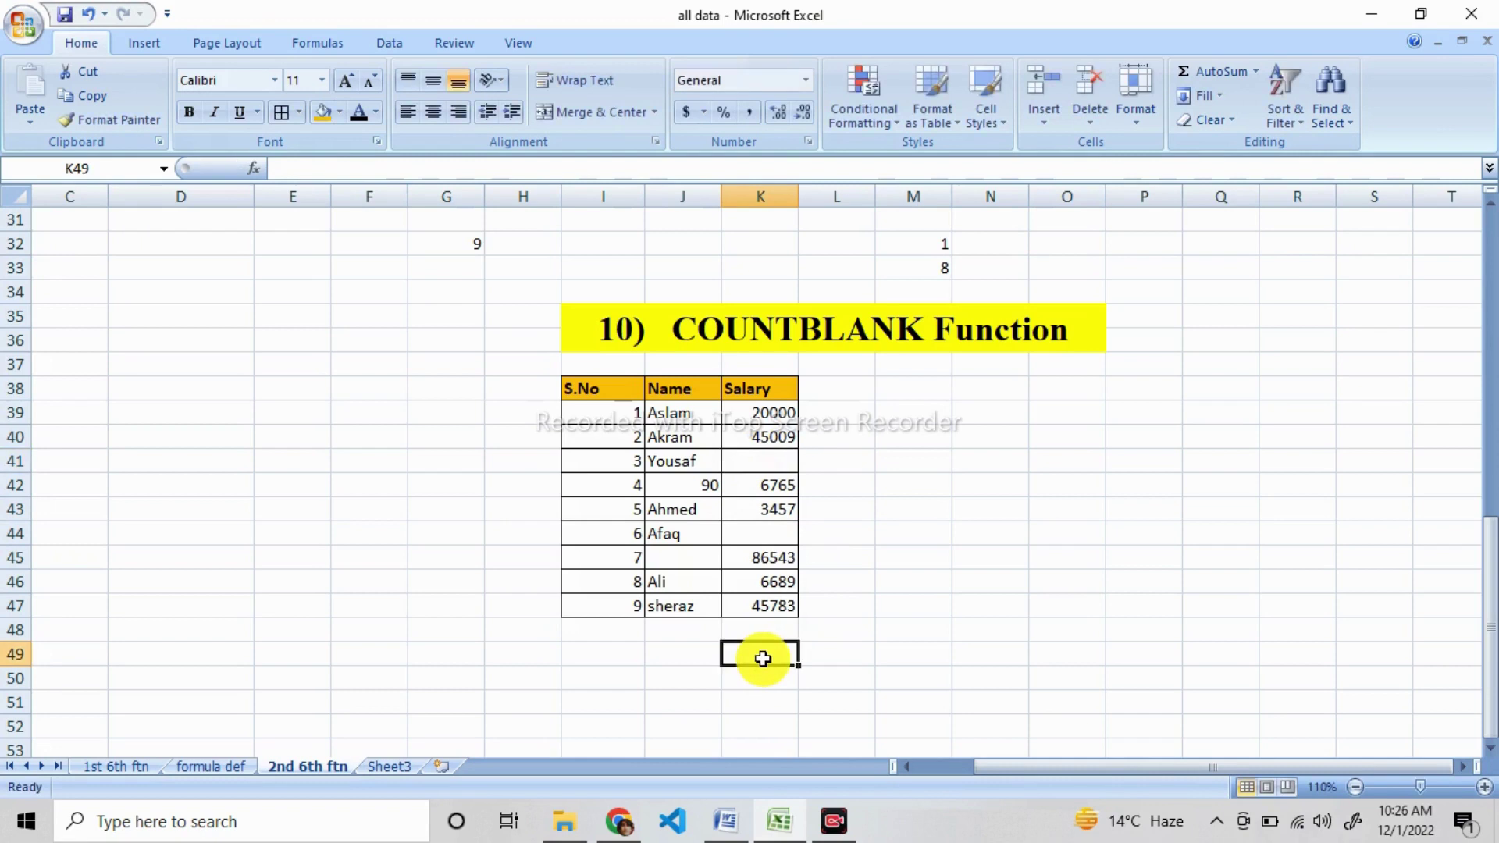
Enter =COUNTBLANK(K39:K47) in K49, returning 2 blank salary cells
{"action": "type", "text": "=co"}
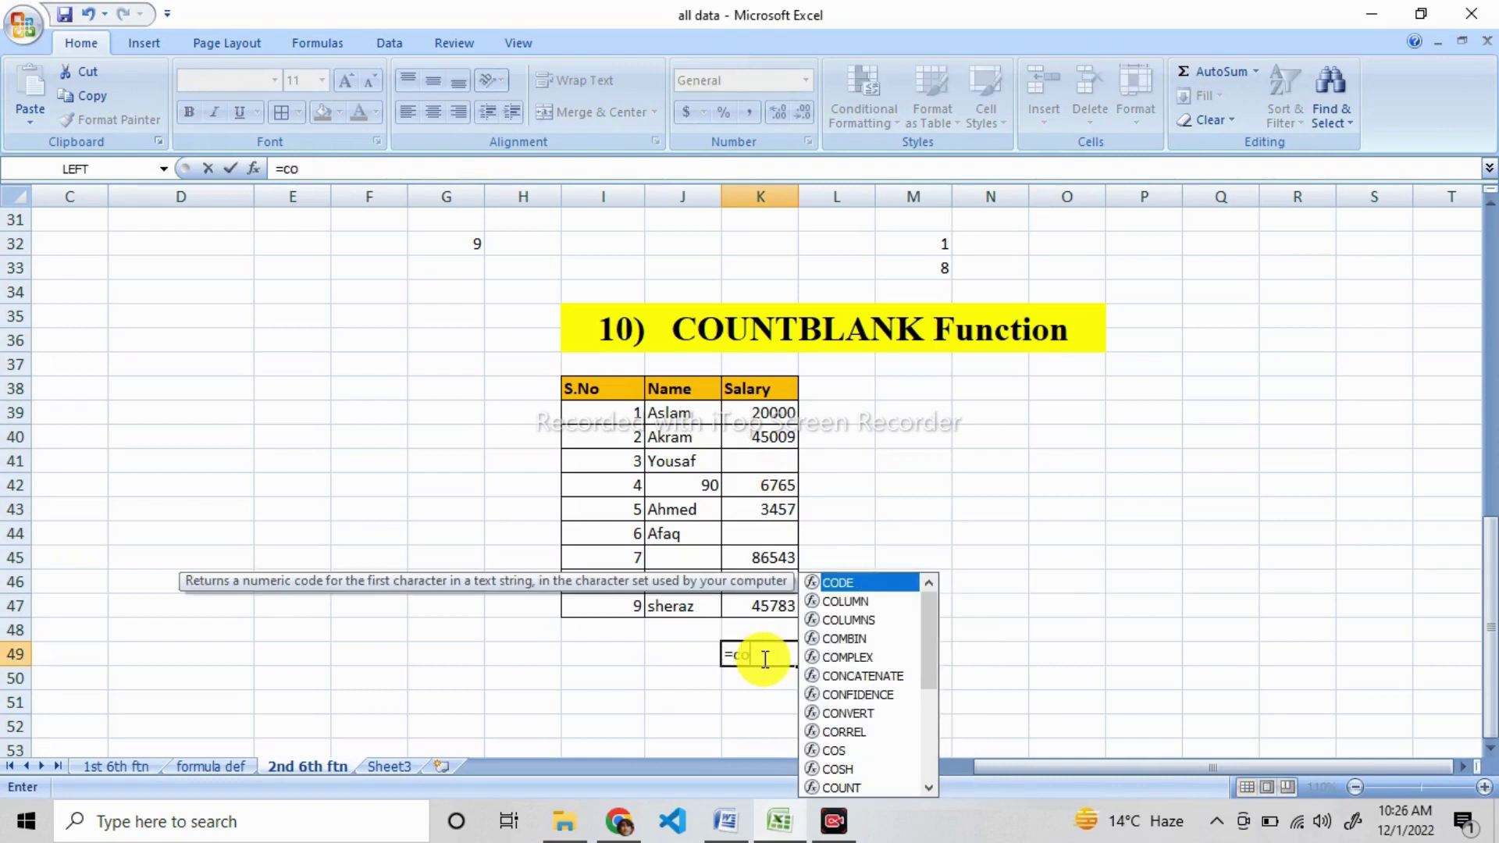
{"action": "type", "text": "ntbl"}
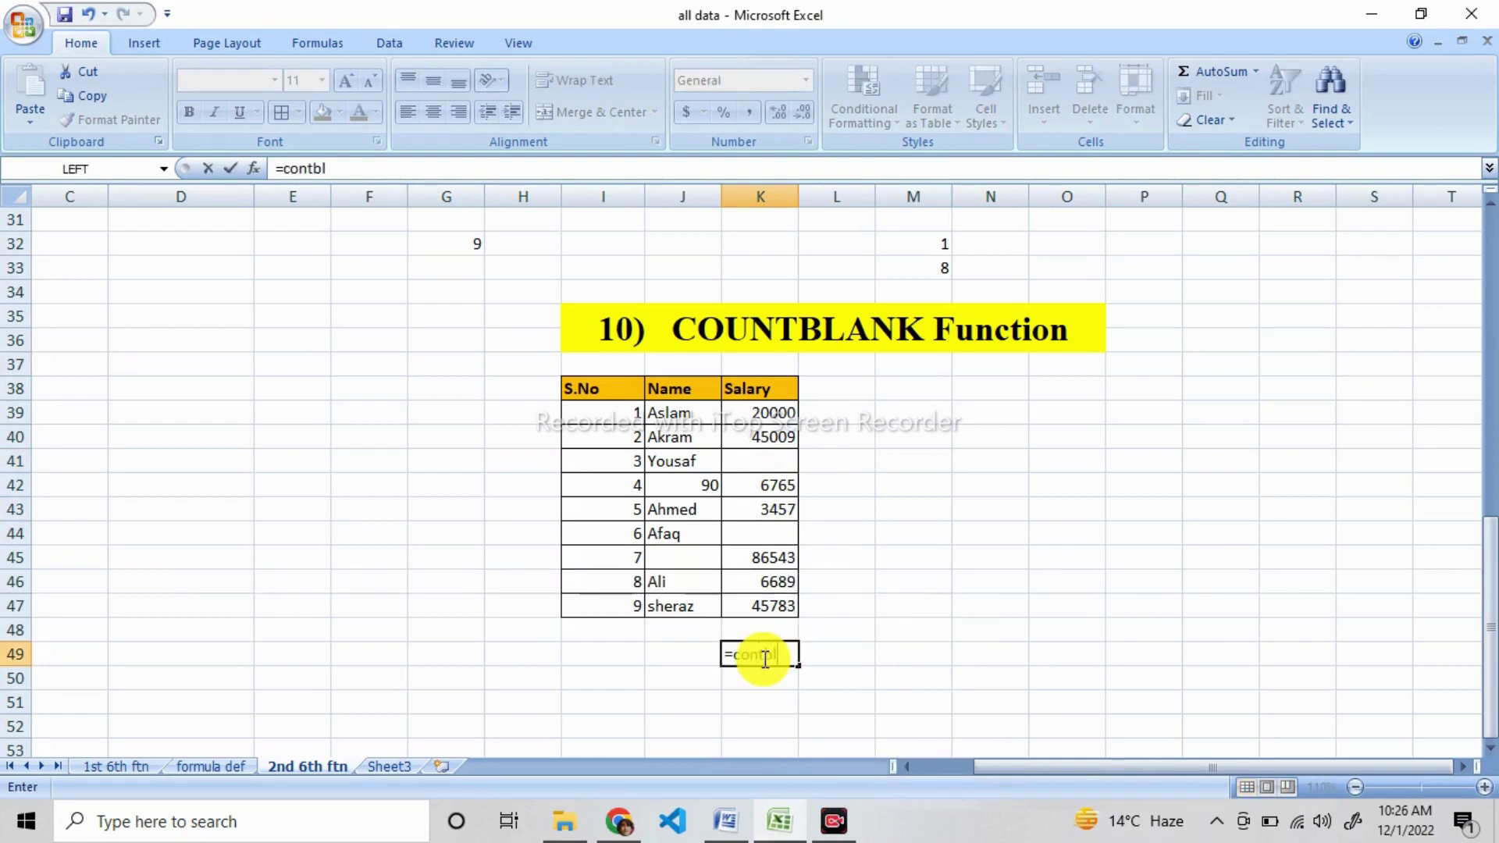
{"action": "key", "text": "BackSpace"}
{"action": "type", "text": "n"}
{"action": "key", "text": "BackSpace"}
{"action": "key", "text": "BackSpace"}
{"action": "type", "text": "u"}
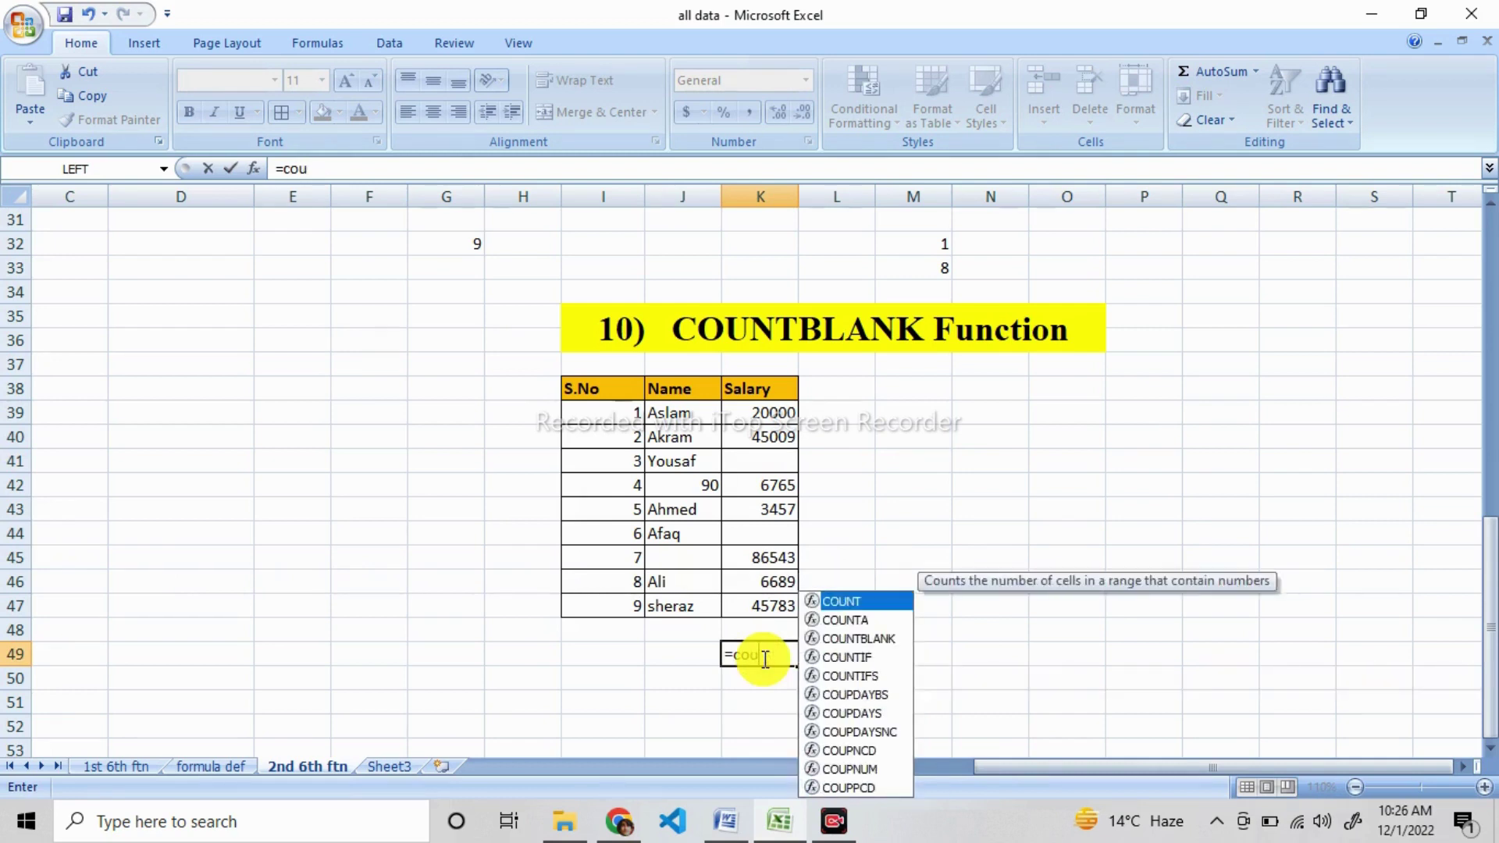
{"action": "type", "text": "ntbl"}
{"action": "key", "text": "Tab"}
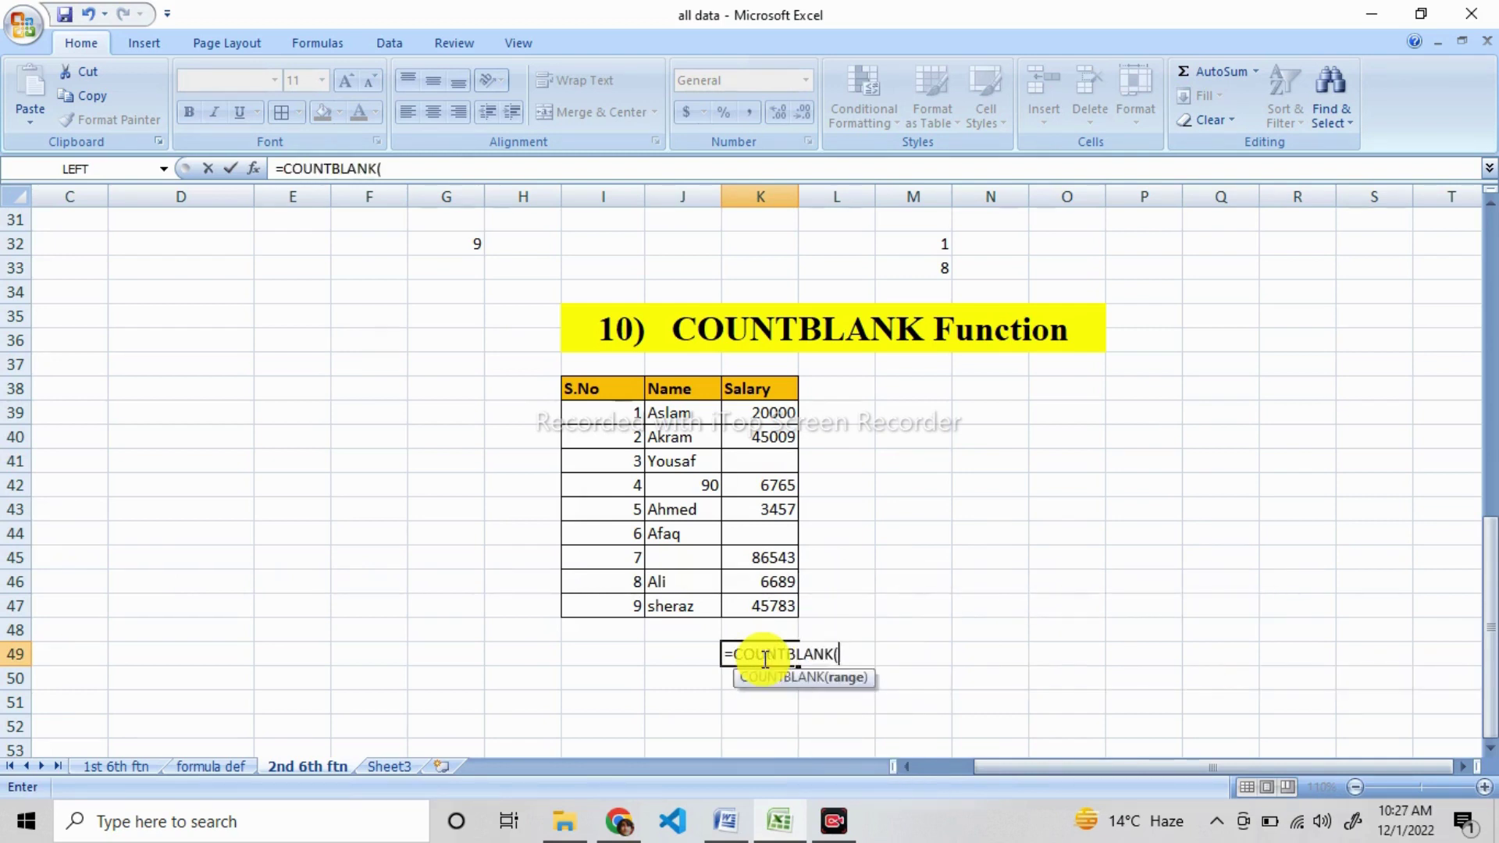
{"action": "left_click_drag", "start_coordinate": [754, 413], "coordinate": [777, 604]}
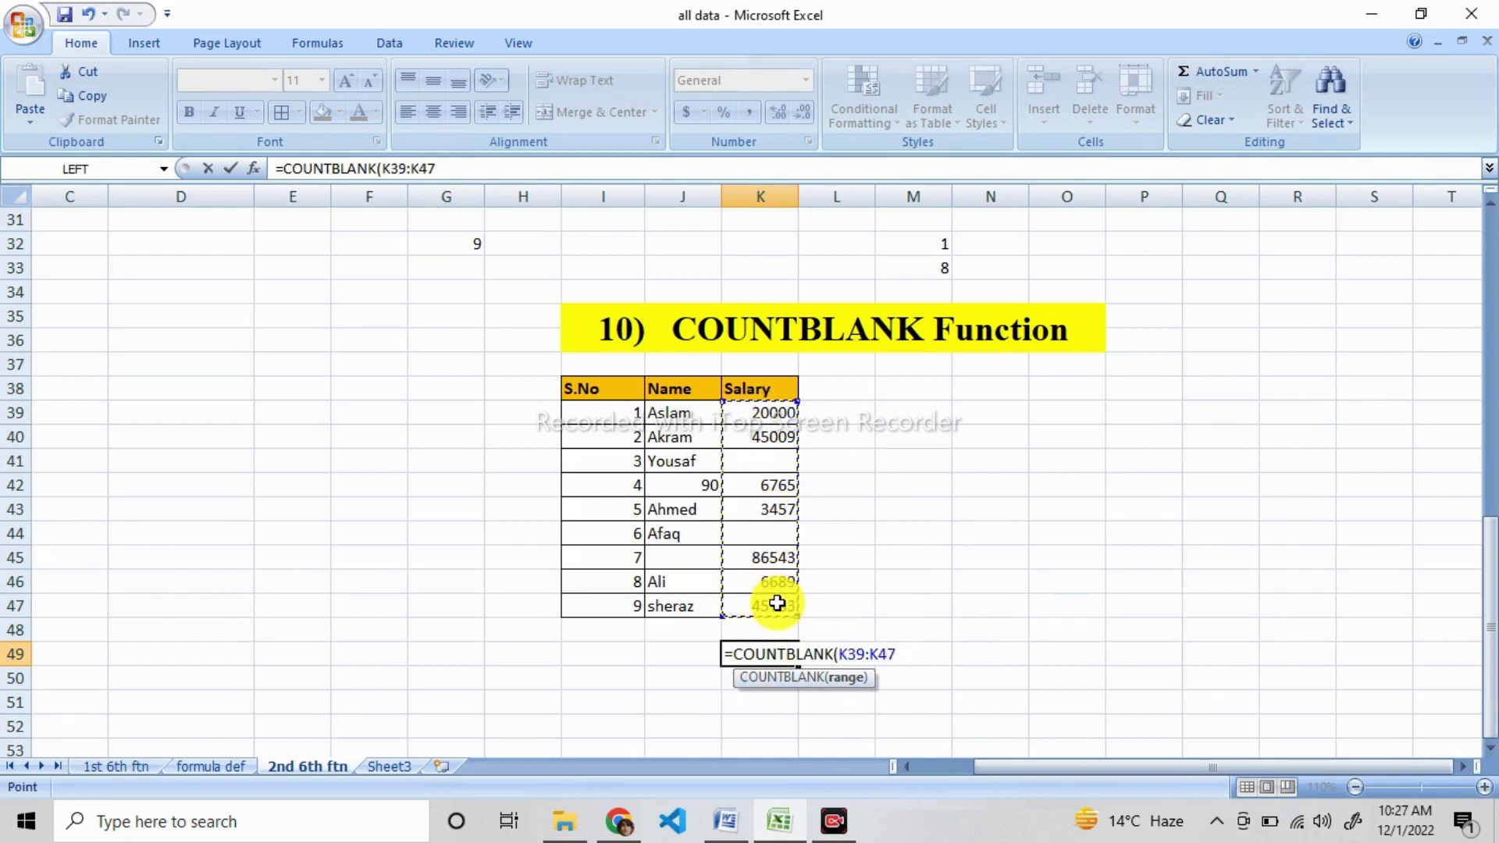
{"action": "type", "text": ")"}
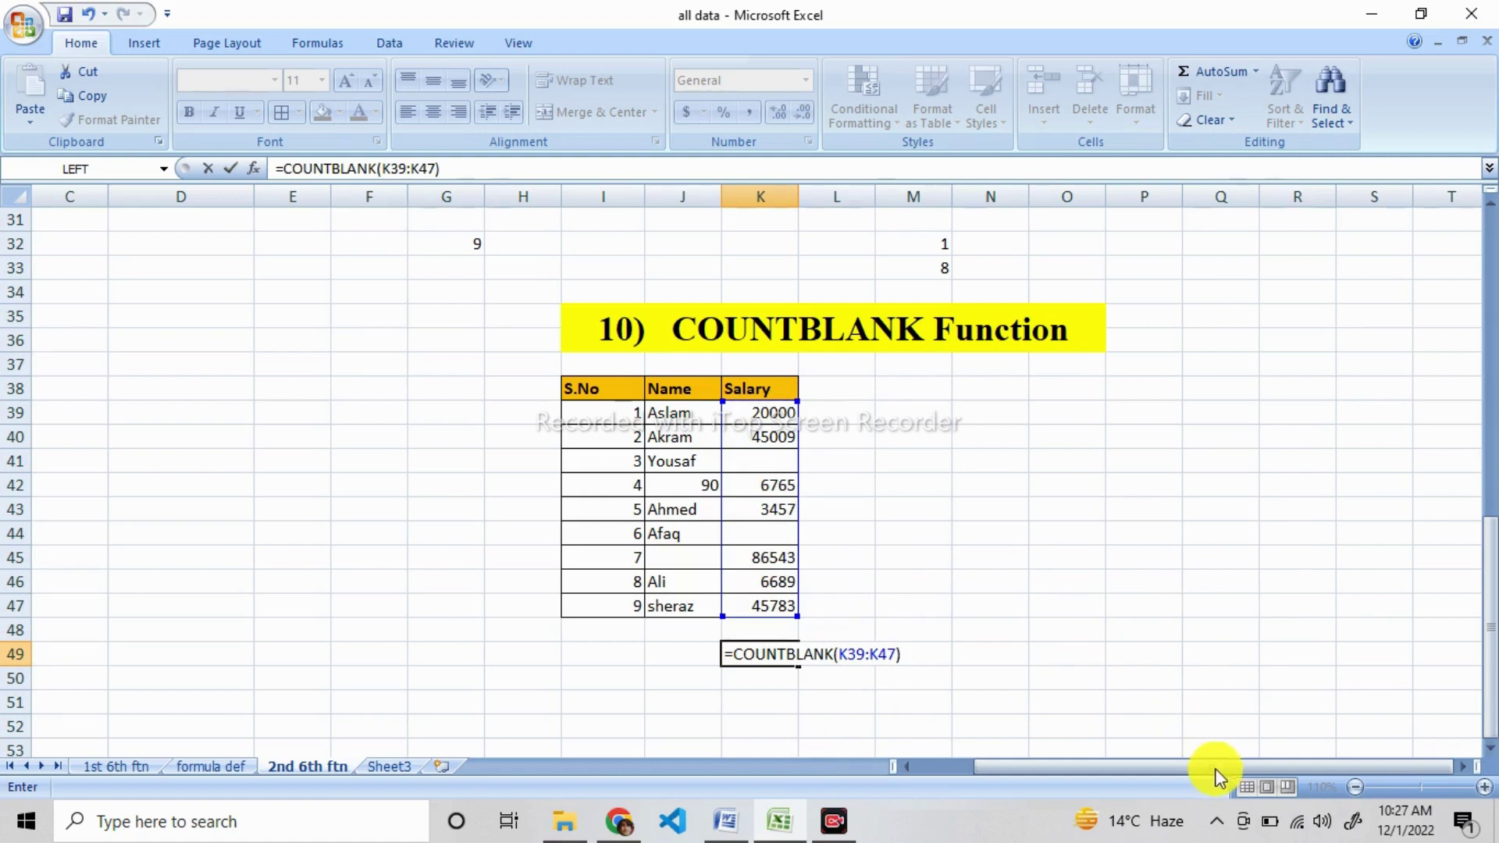
{"action": "left_click", "coordinate": [916, 660]}
{"action": "key", "text": "Return"}
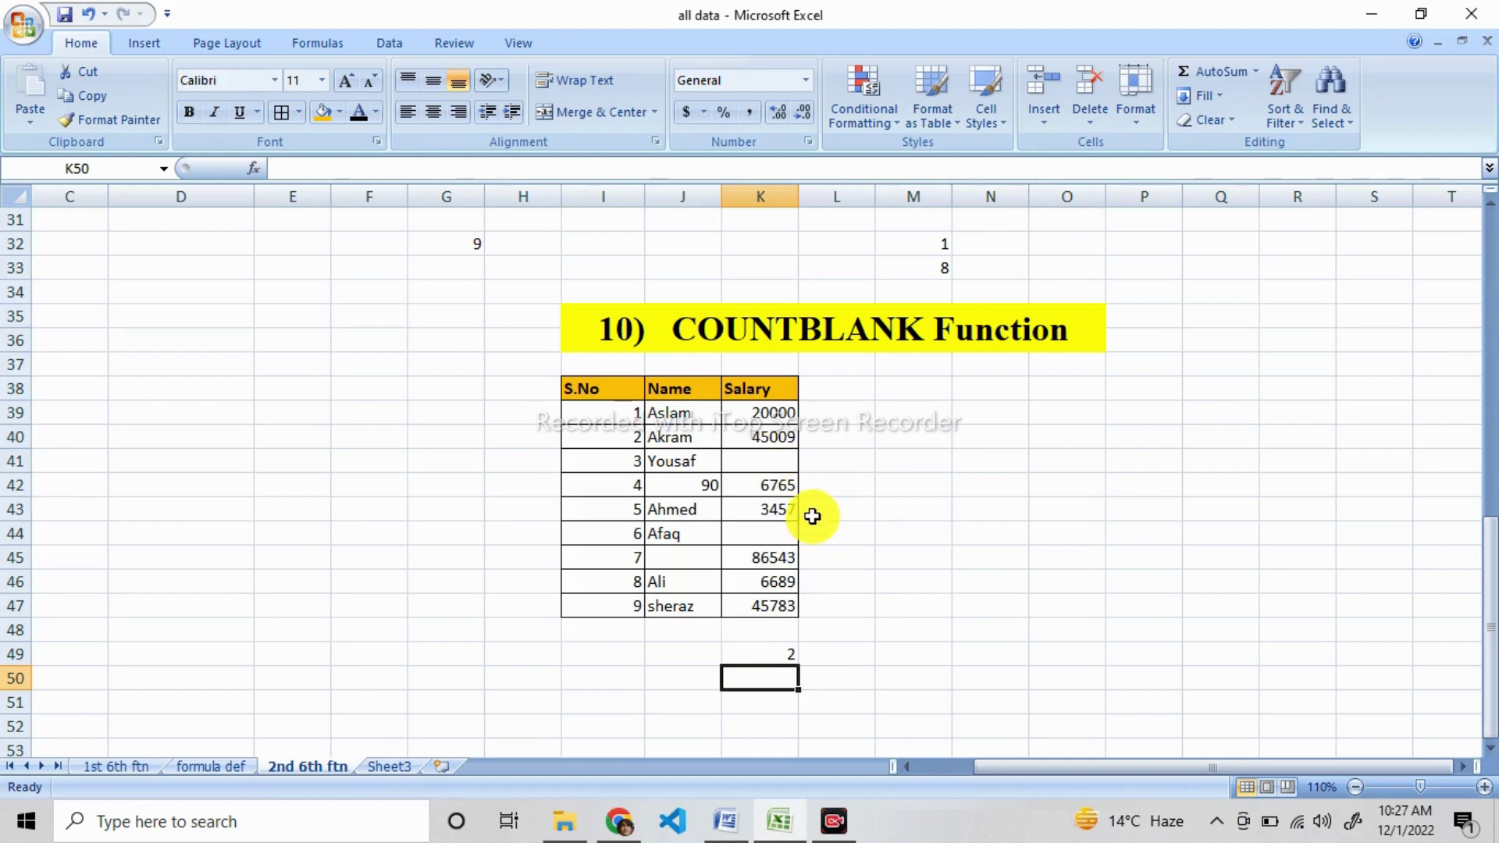
{"action": "scroll", "coordinate": [812, 516], "scroll_direction": "up", "scroll_amount": 2}
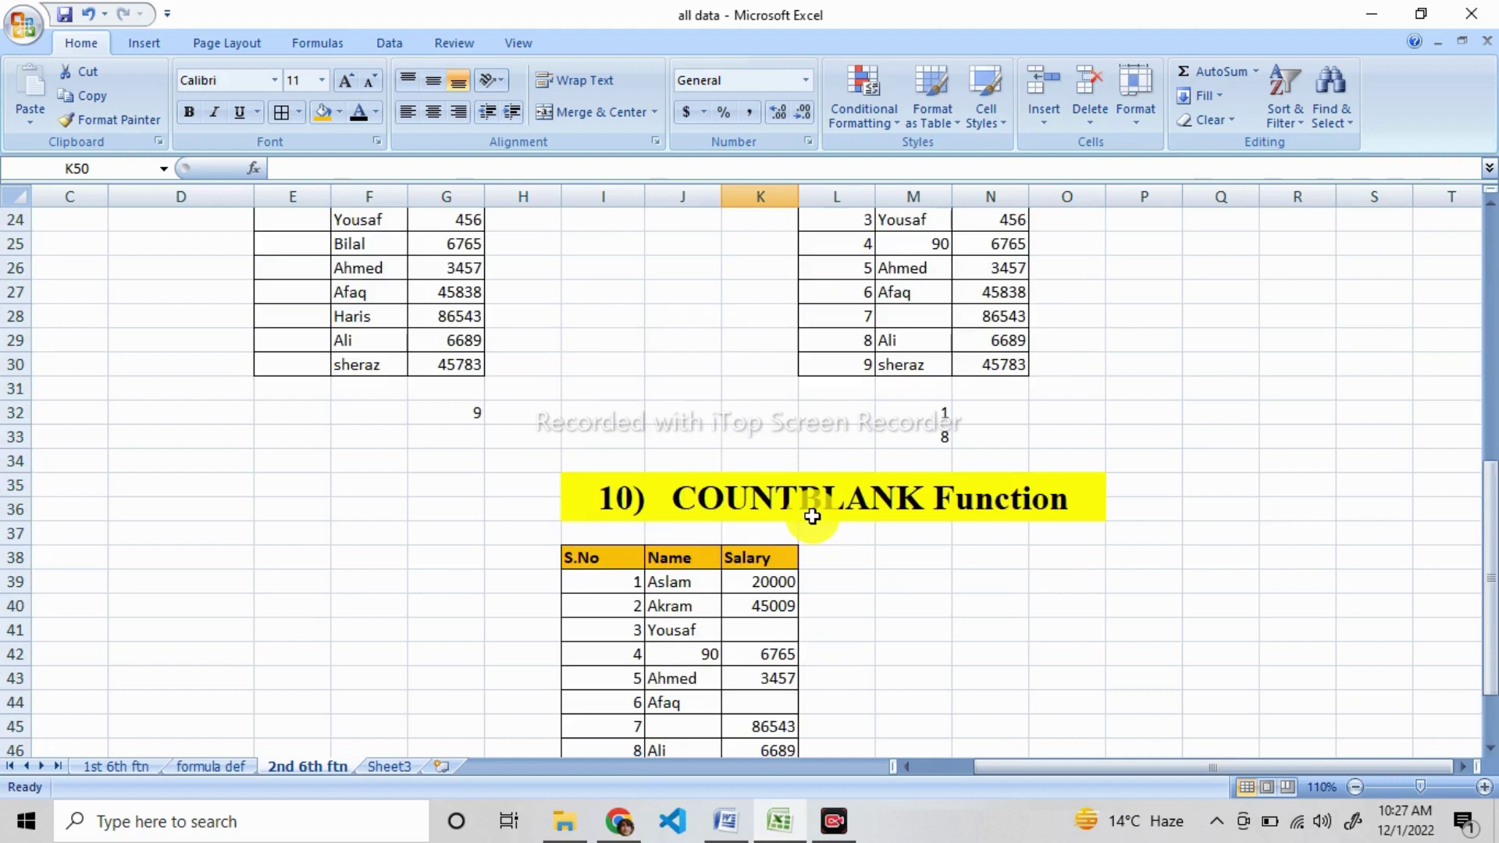